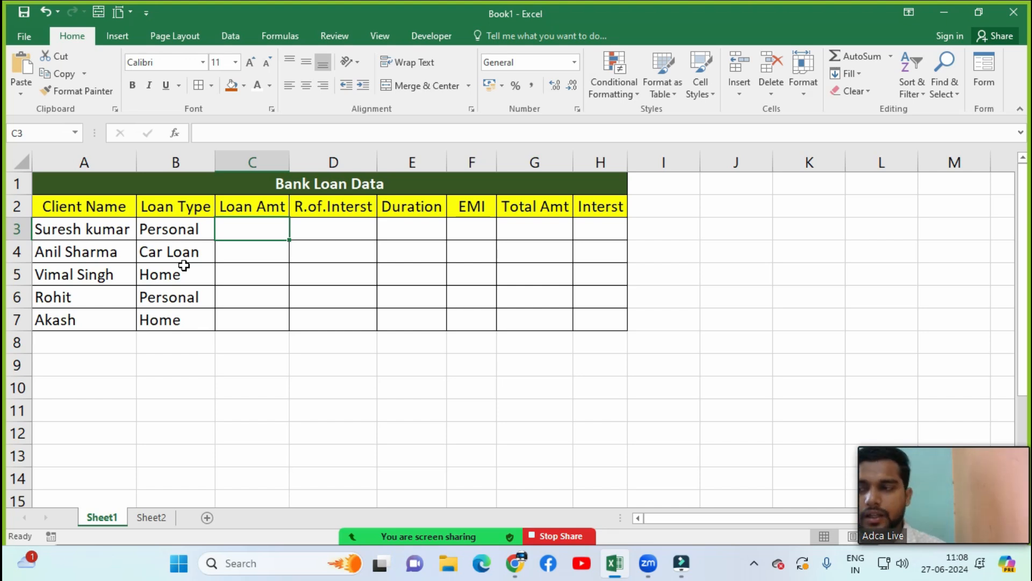
pyautogui.moveTo(105, 213); pyautogui.dragTo(106, 333)
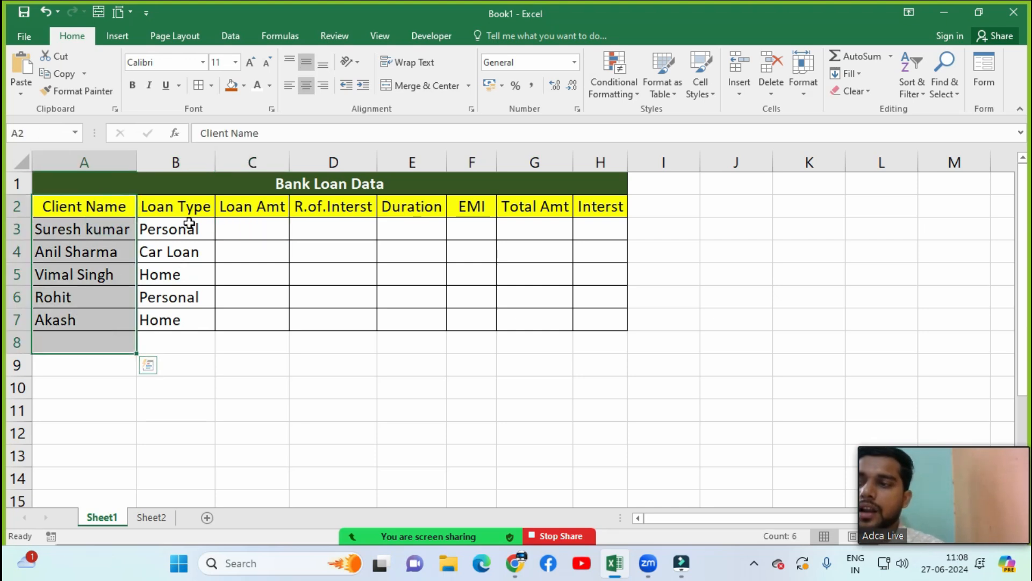
pyautogui.moveTo(189, 223); pyautogui.dragTo(194, 276)
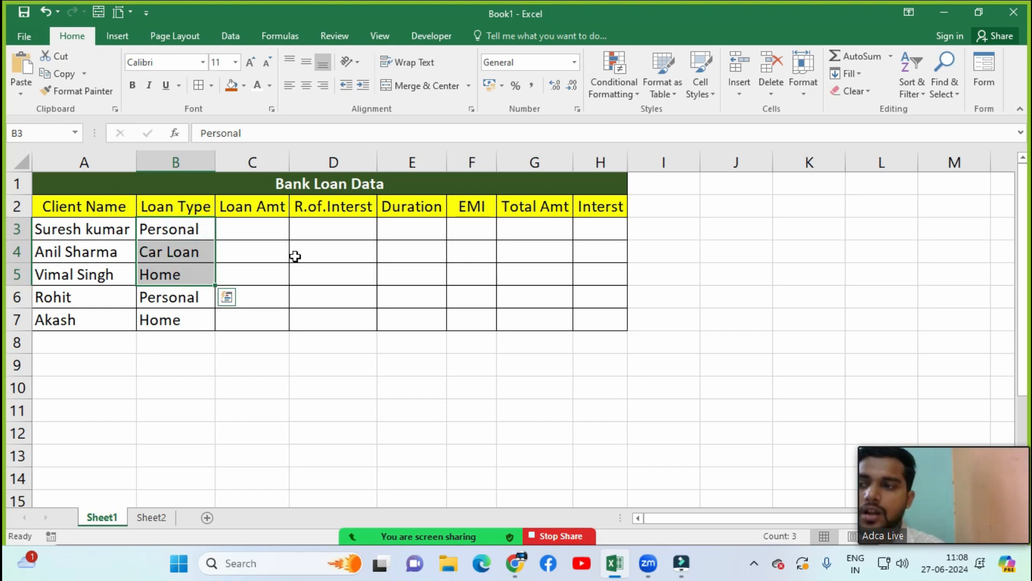
# - Enter a loan amount of 100000 in C3 and an interest rate of 11% in D3 for the first client
pyautogui.click(259, 229)
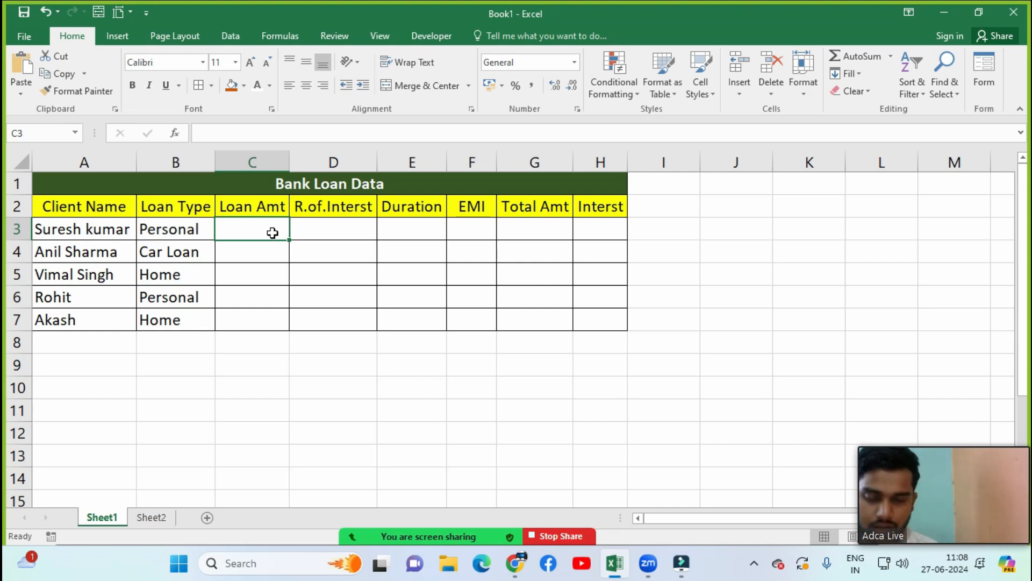
pyautogui.write('100000')
pyautogui.press('Return')
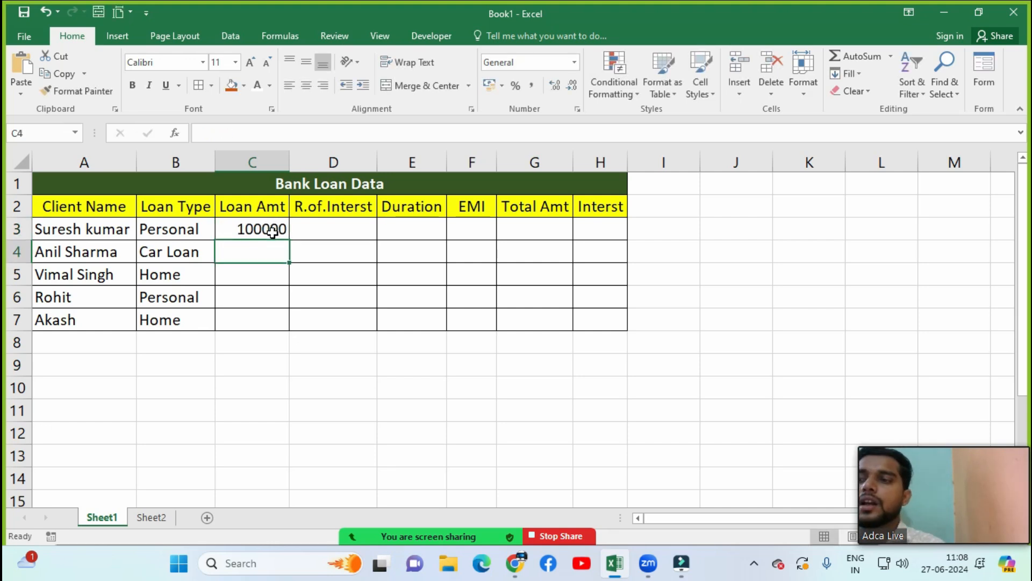
pyautogui.click(304, 233)
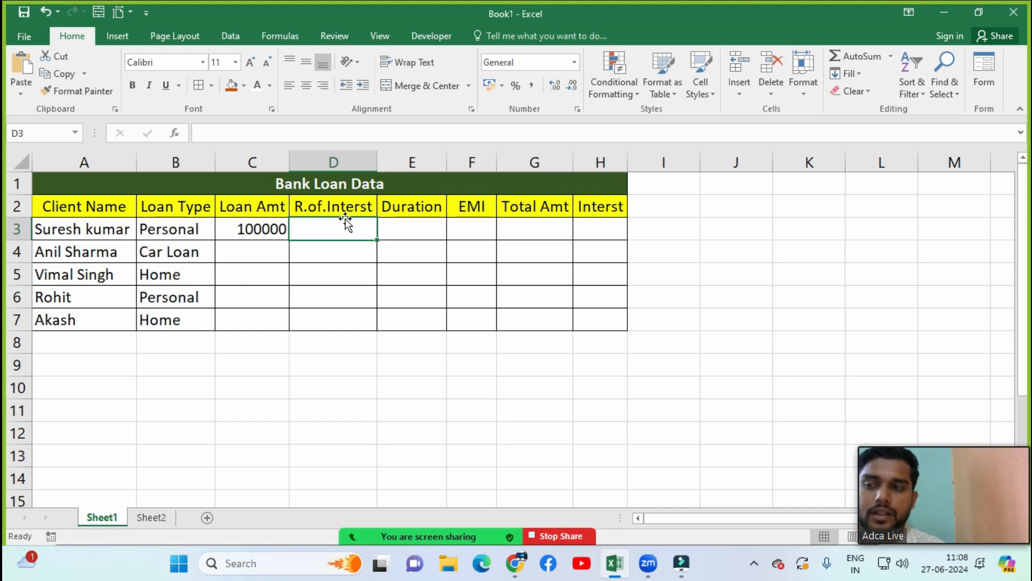
pyautogui.write('11%')
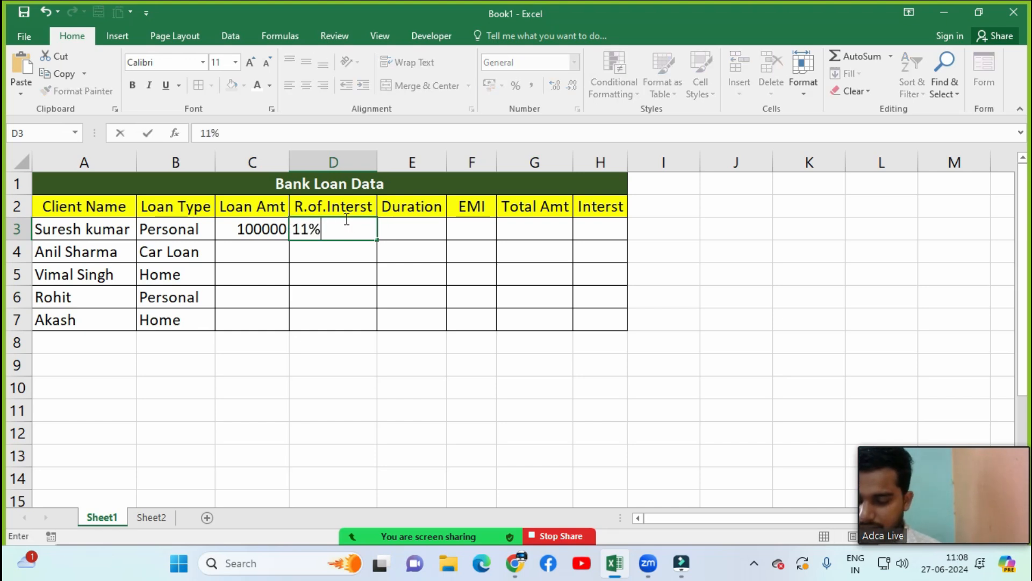
pyautogui.press('Return')
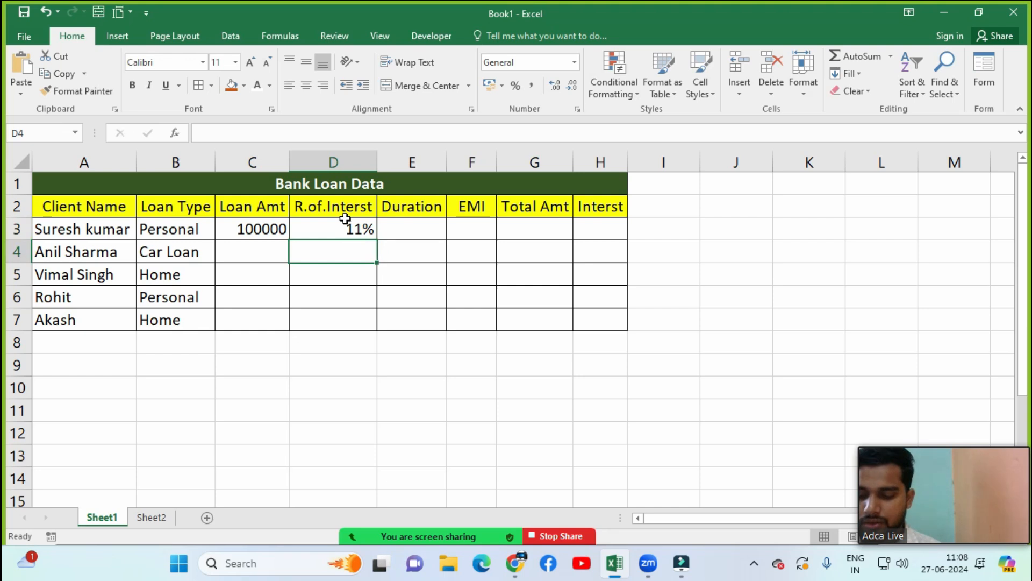
# - Set the first client's loan duration in E3 to 2
pyautogui.press('Right')
pyautogui.press('Up')
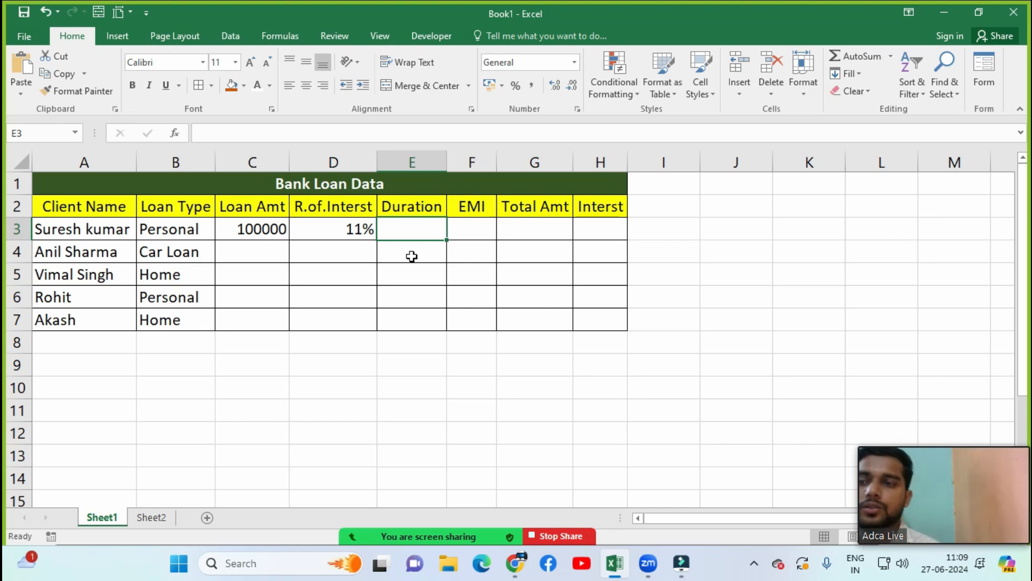
pyautogui.write('2')
pyautogui.press('Return')
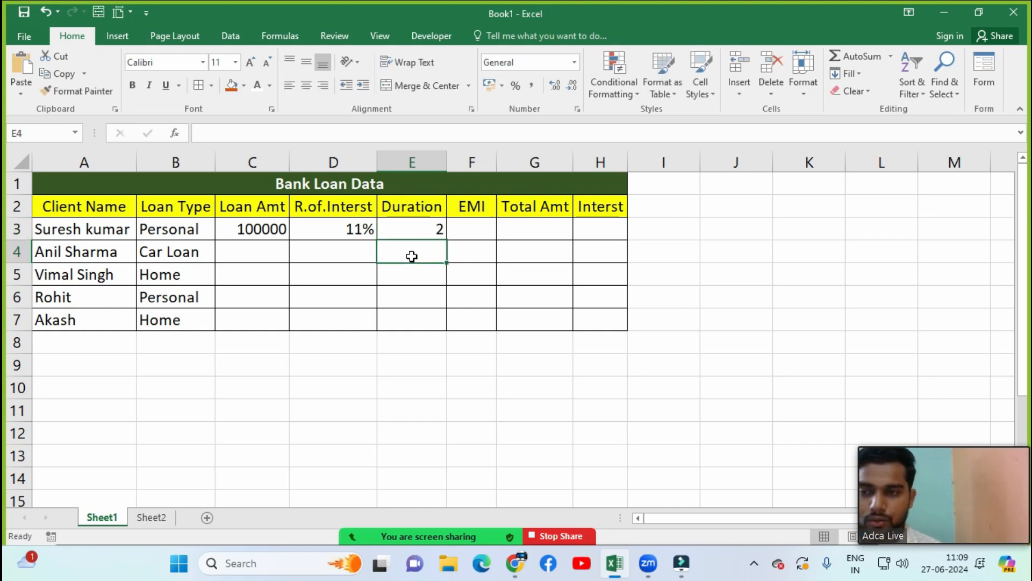
# - Calculate the first client's EMI in F3 with the formula =PMT(D3/12,E3*12,C3)
pyautogui.click(477, 225)
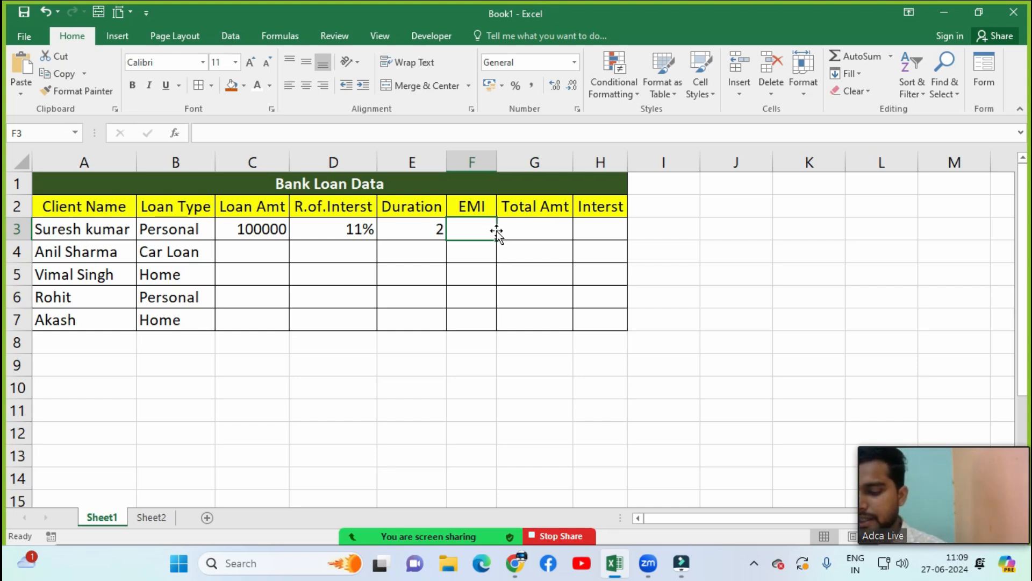
pyautogui.write('=pmt')
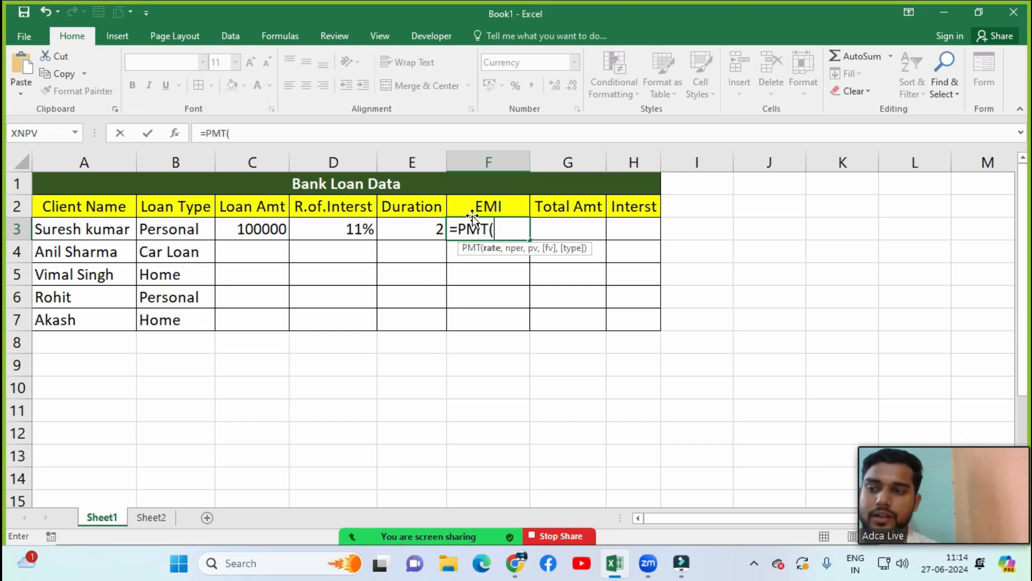
pyautogui.click(307, 222)
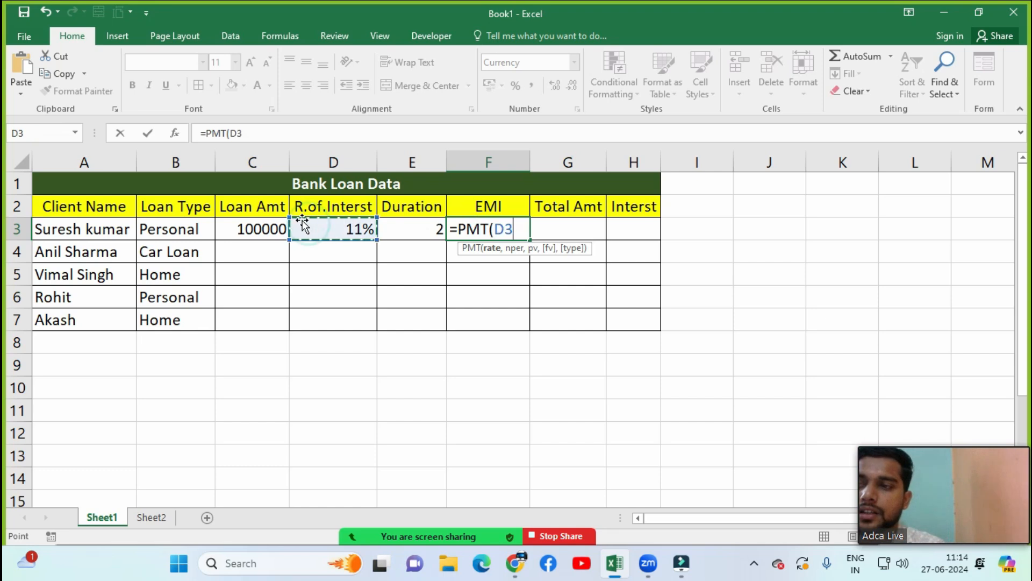
pyautogui.write('/12')
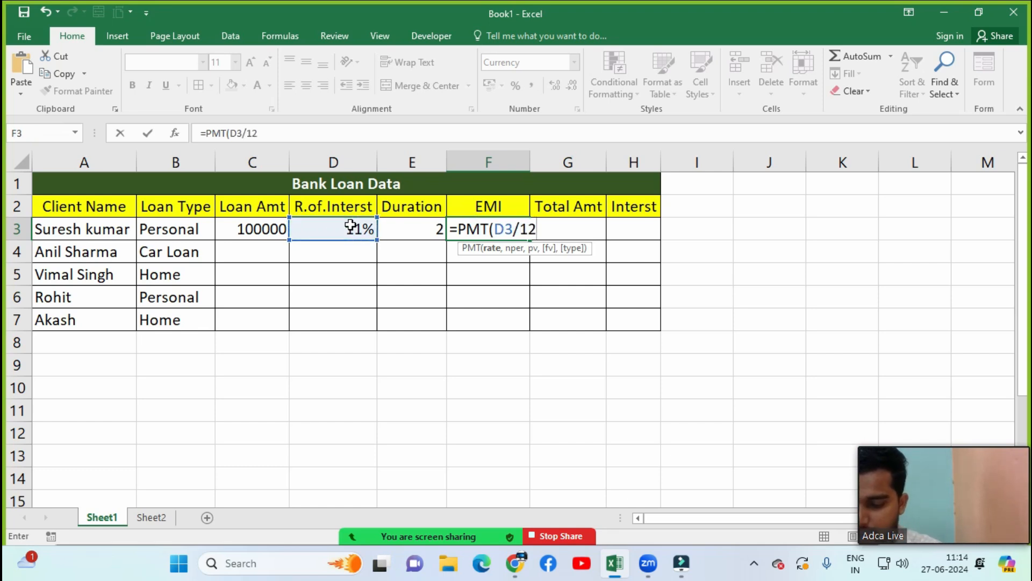
pyautogui.write(',')
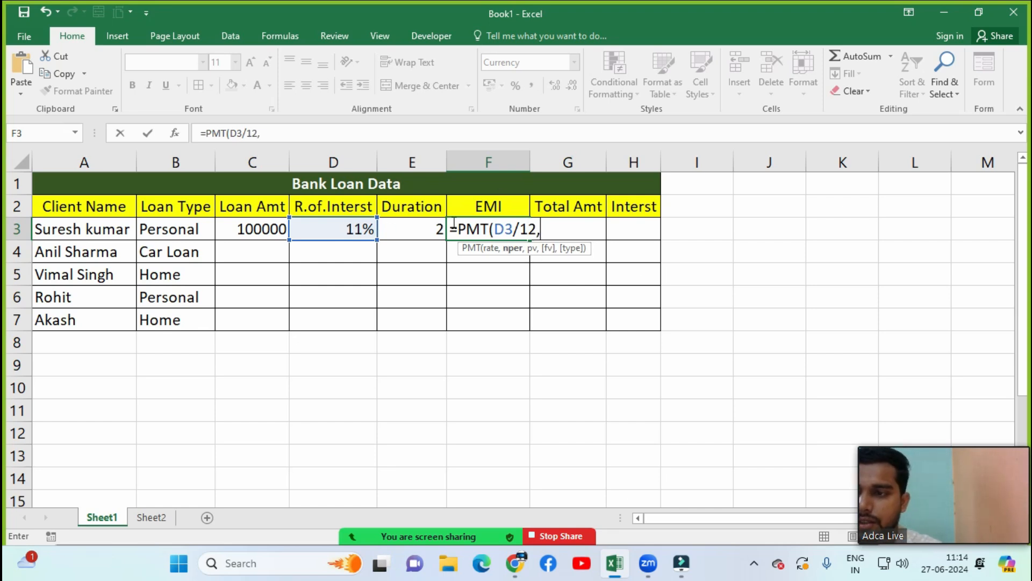
pyautogui.click(430, 226)
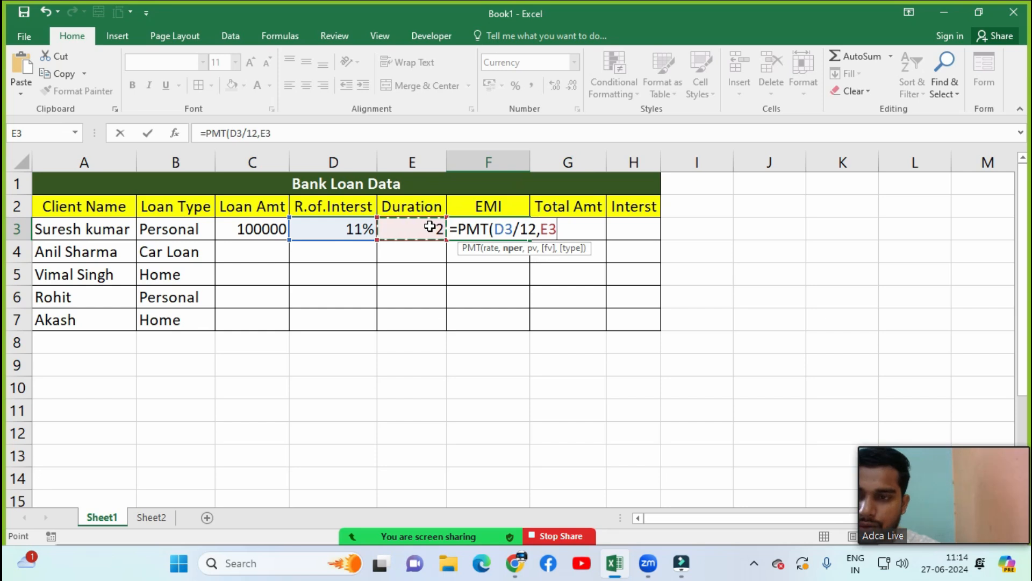
pyautogui.write('*1')
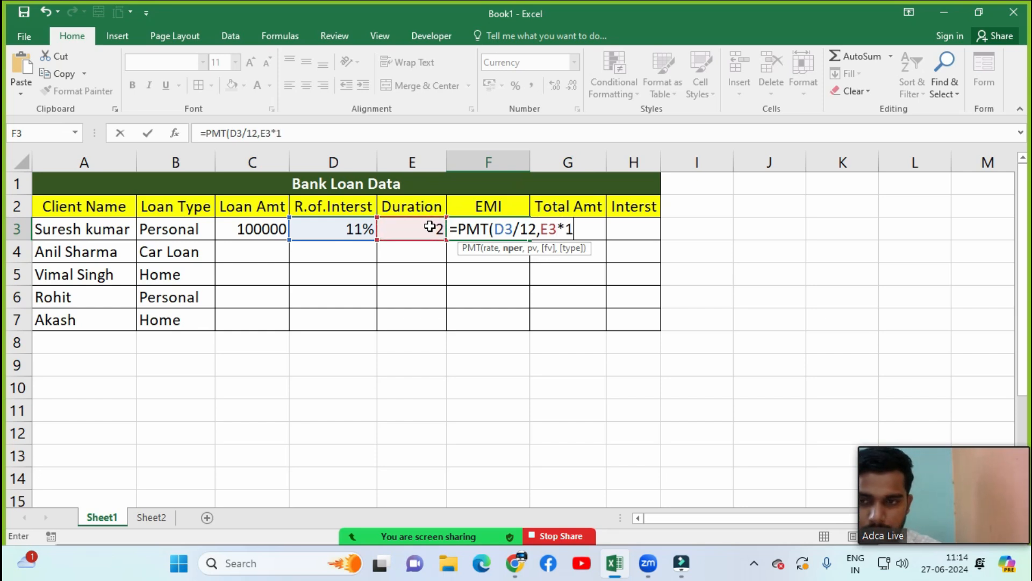
pyautogui.write('2,')
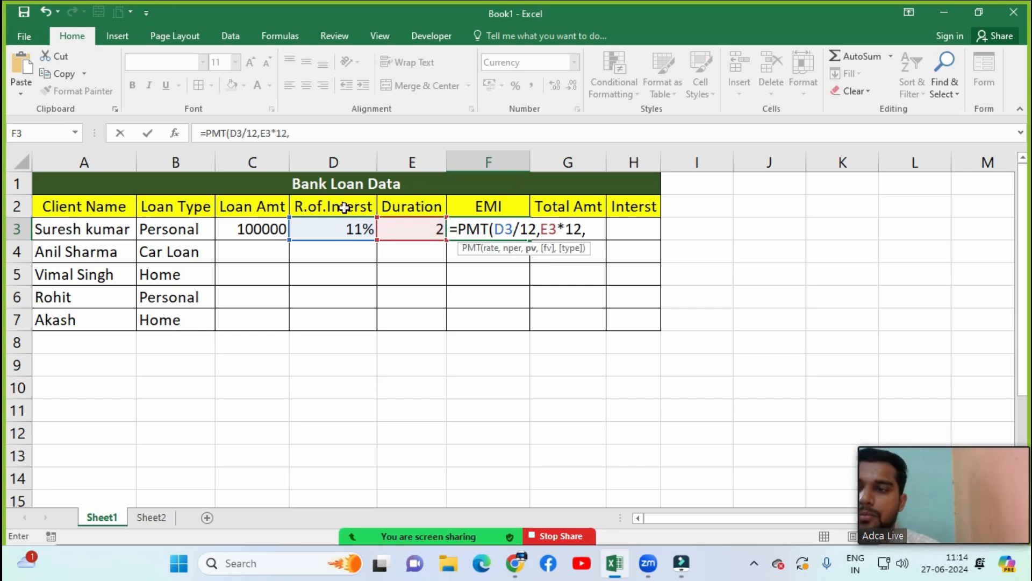
pyautogui.click(254, 229)
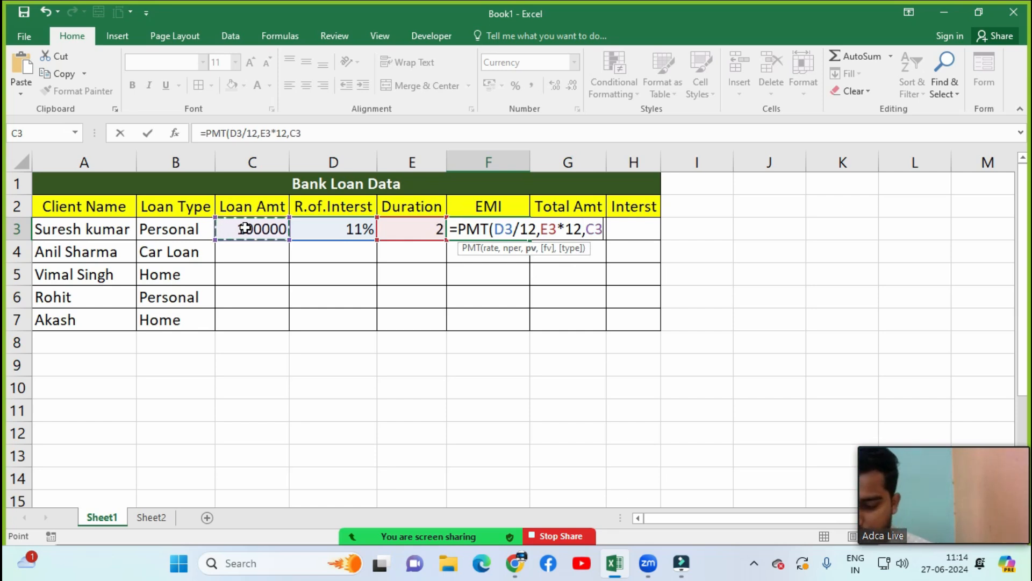
pyautogui.write(')')
pyautogui.hotkey('ctrl', 'Return')
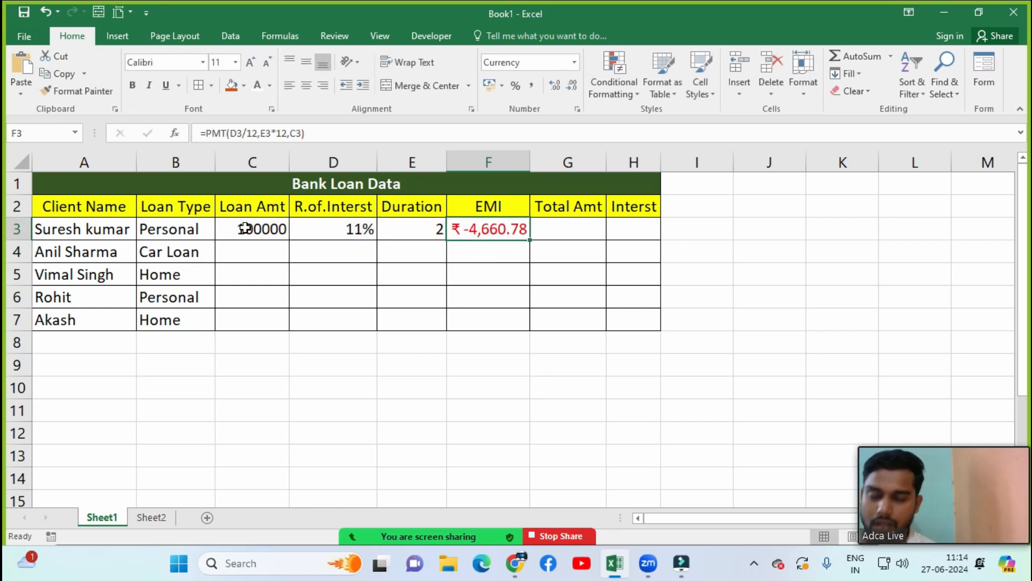
# - Negate the EMI formula in F3 so that it reads =-PMT(D3/12,E3*12,C3)
pyautogui.press('F2')
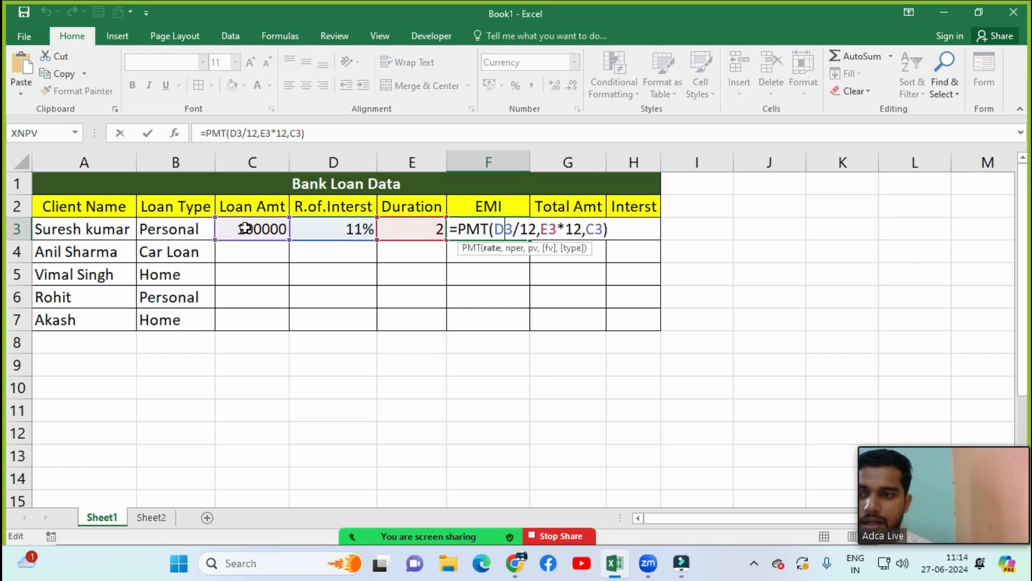
pyautogui.press('Right')
pyautogui.write('-')
pyautogui.hotkey('ctrl', 'Return')
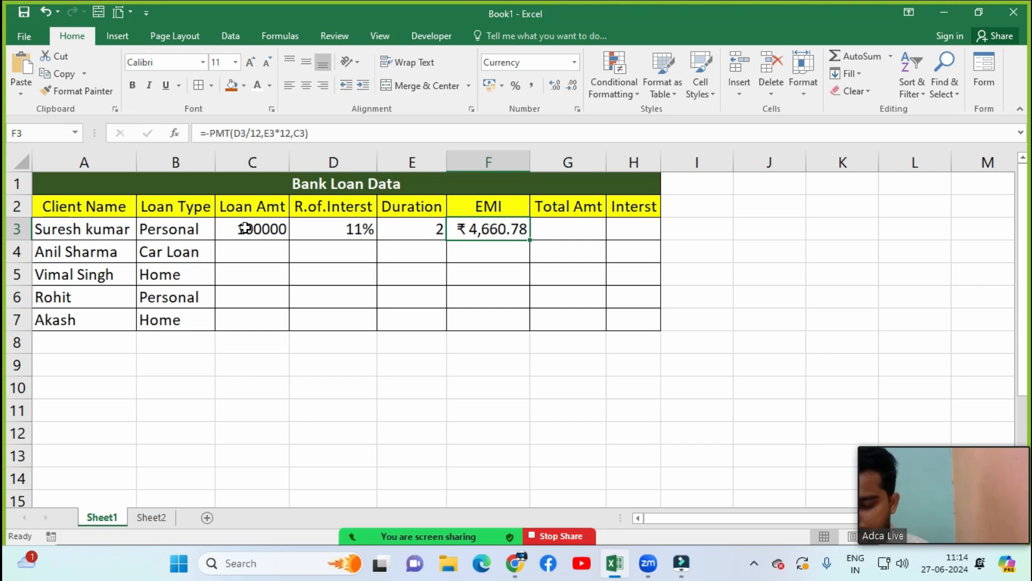
# - Calculate the first client's total amount in G3 with =F3*24 and reopen the formula to check it
pyautogui.press('Right')
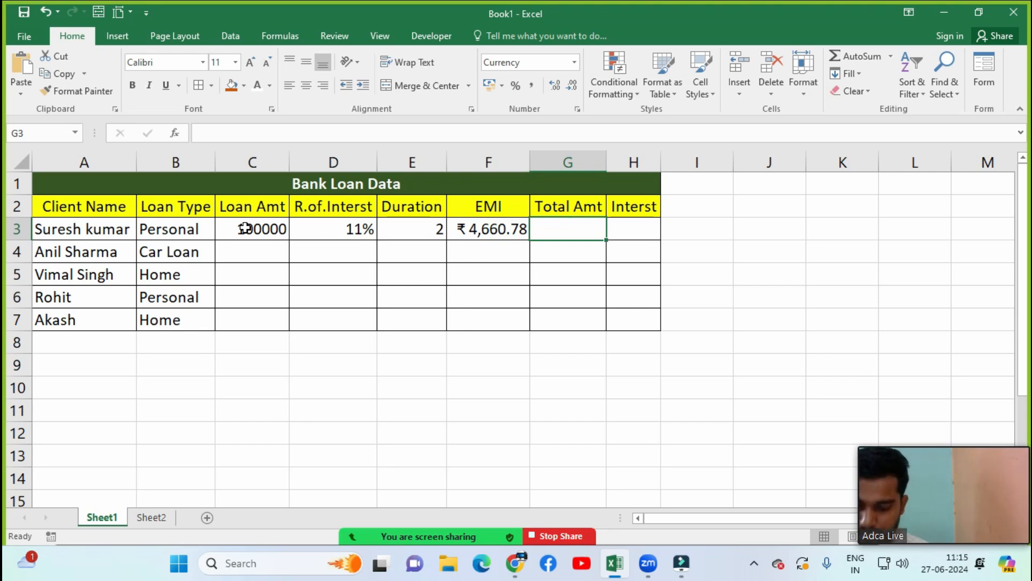
pyautogui.write('=')
pyautogui.press('Left')
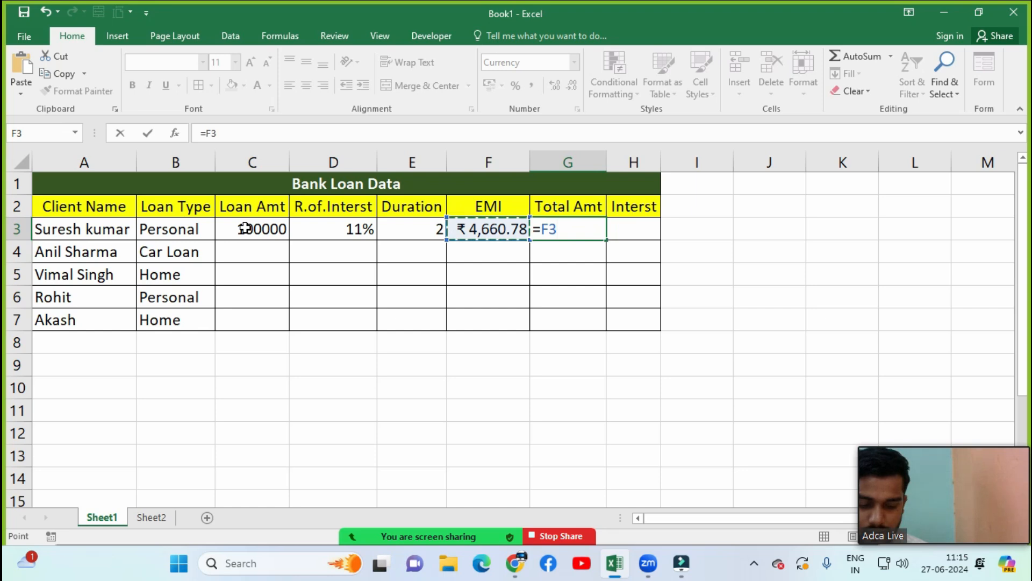
pyautogui.write('*24')
pyautogui.press('Return')
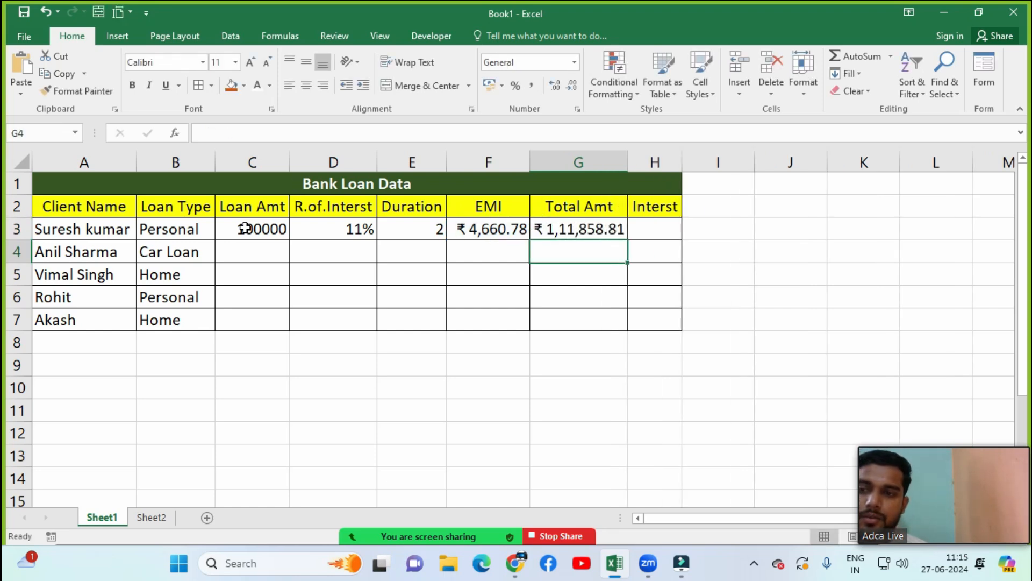
pyautogui.press('Up')
pyautogui.press('F2')
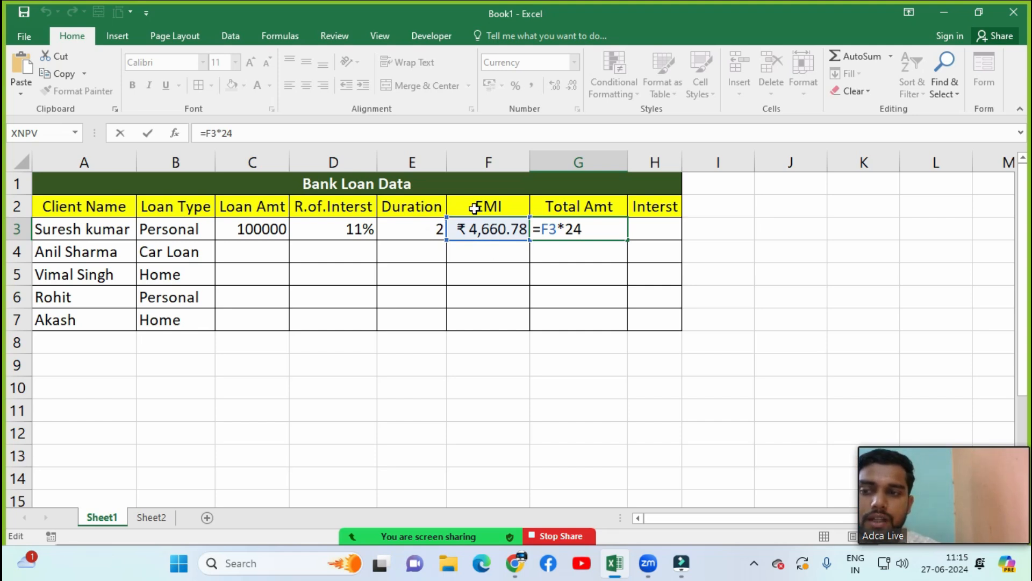
pyautogui.press('Return')
pyautogui.click(586, 224)
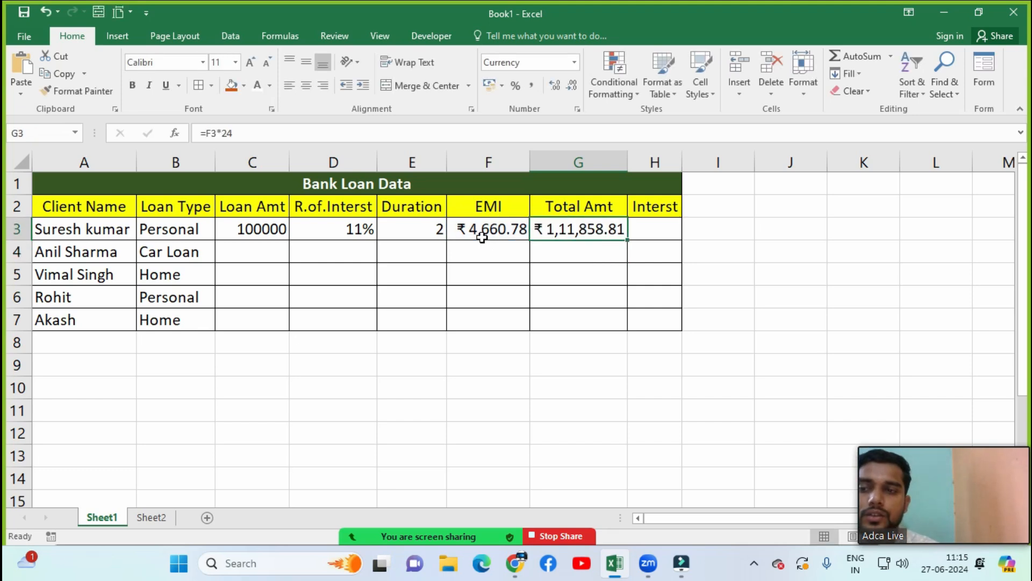
pyautogui.click(574, 236)
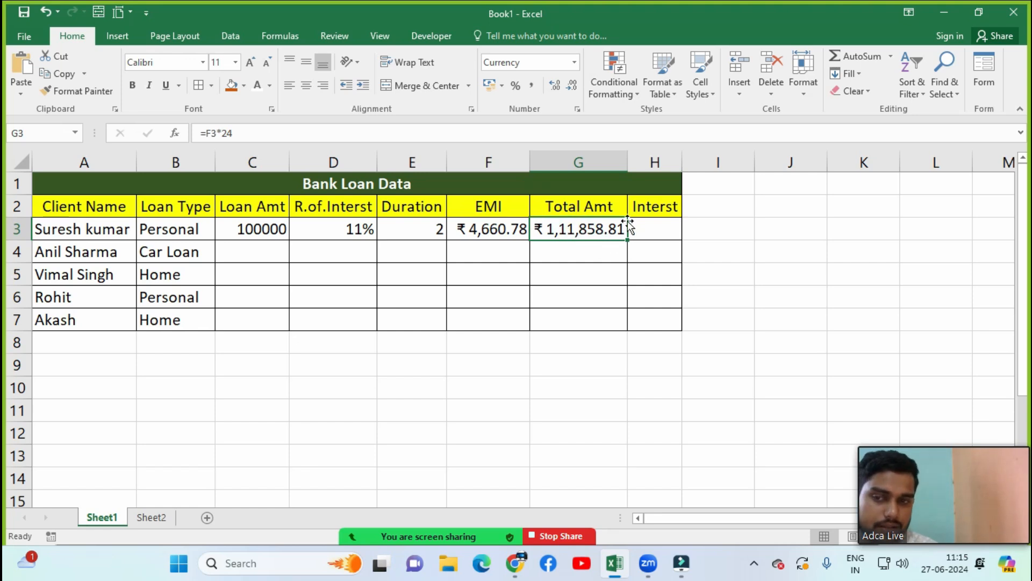
# - Calculate the first client's interest in H3 by subtracting the loan amount from the total amount with =G3-C3
pyautogui.click(661, 211)
pyautogui.click(663, 228)
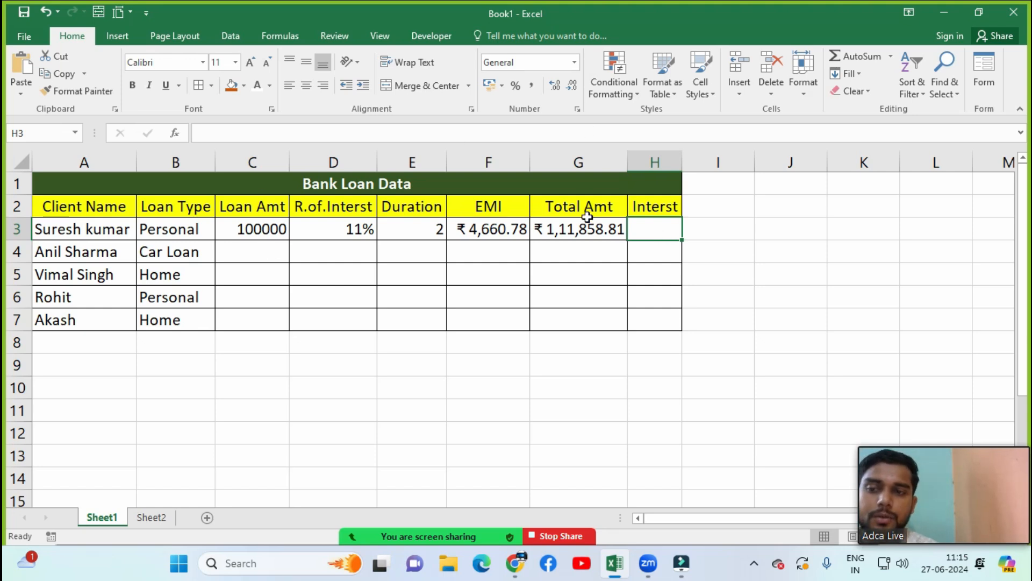
pyautogui.write('=')
pyautogui.press('Left')
pyautogui.write('-')
pyautogui.press('Left')
pyautogui.press('Left')
pyautogui.press('Left')
pyautogui.press('Left')
pyautogui.press('Left')
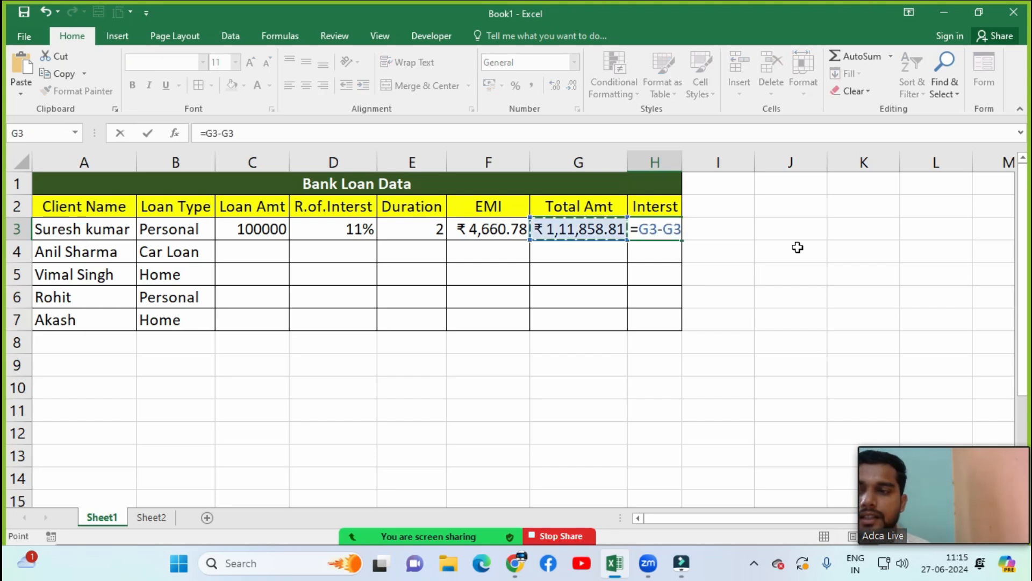
pyautogui.press('Return')
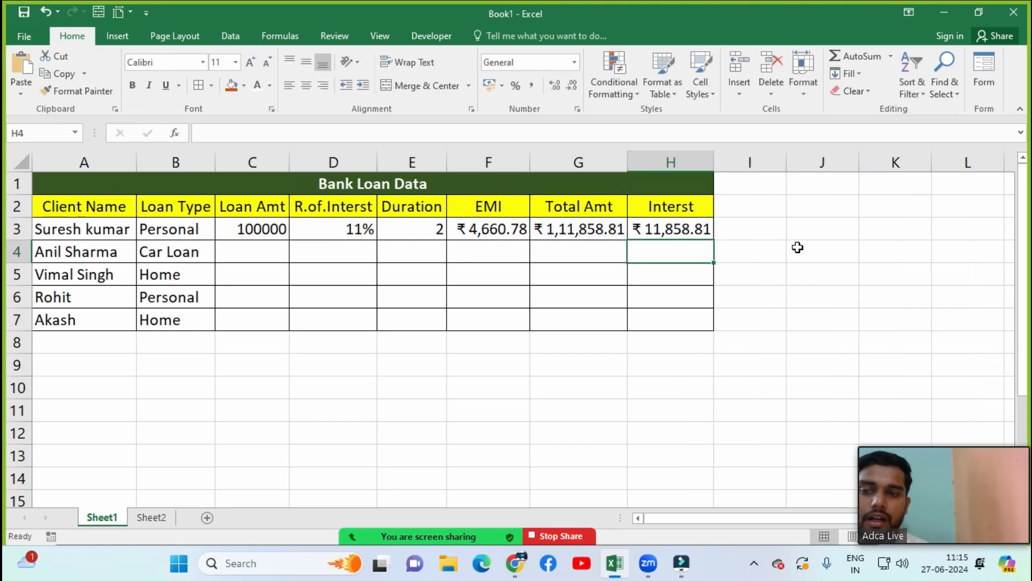
pyautogui.click(689, 234)
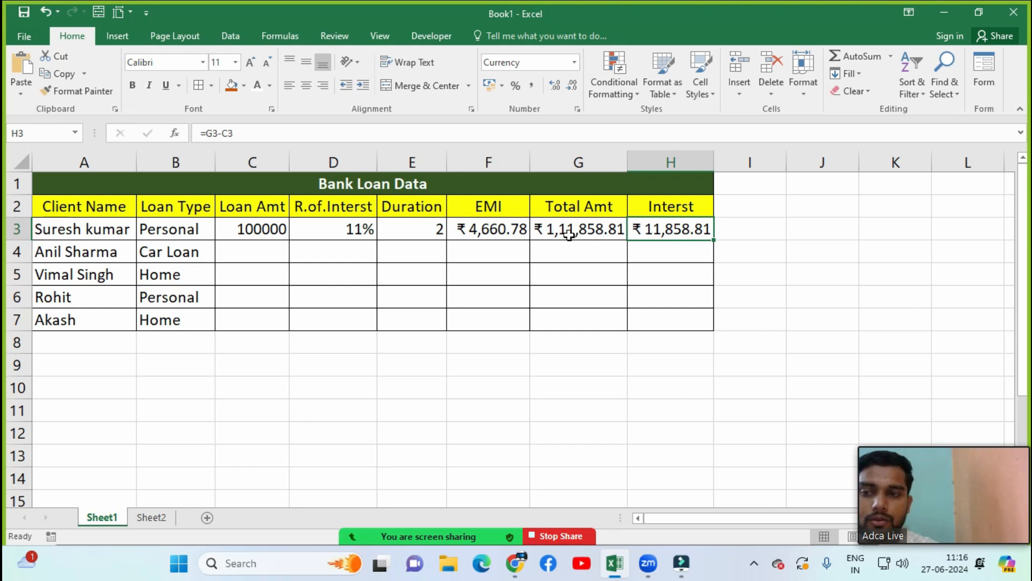
# - Enter the loan amount 100000 in E10 and the total amount 111858.81 in E11 as check values below the table
pyautogui.click(407, 389)
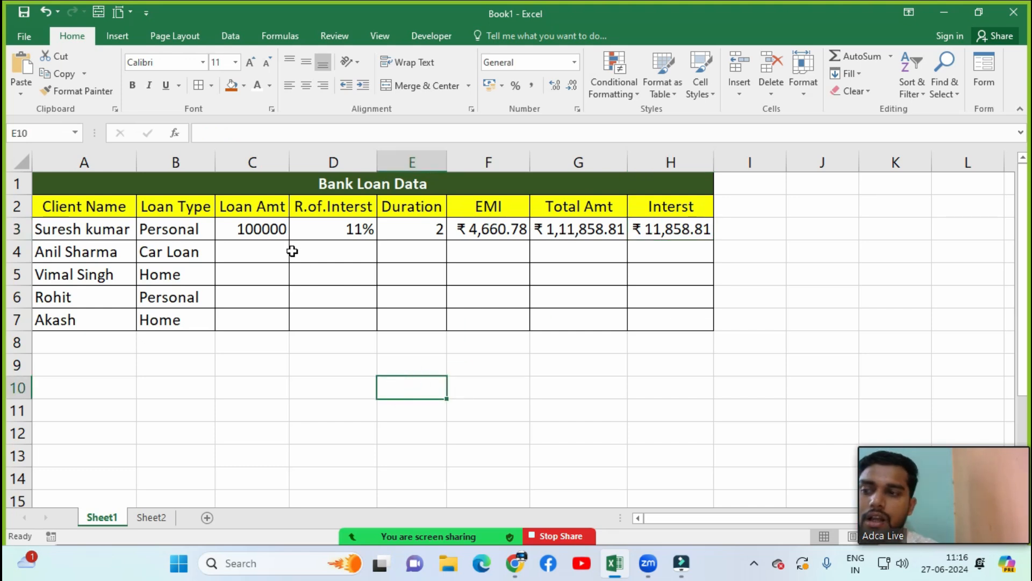
pyautogui.write('10')
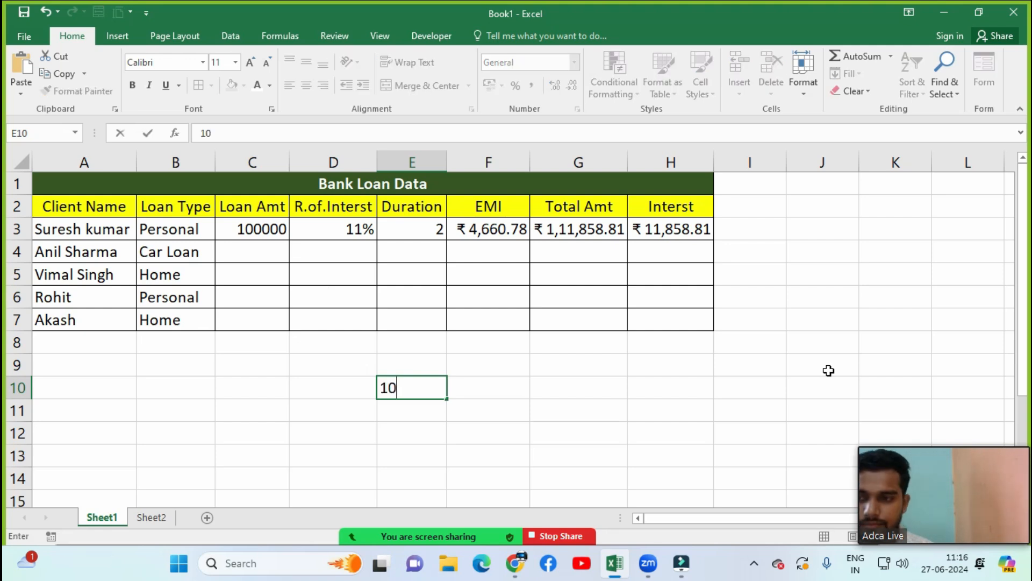
pyautogui.write('0000')
pyautogui.press('Return')
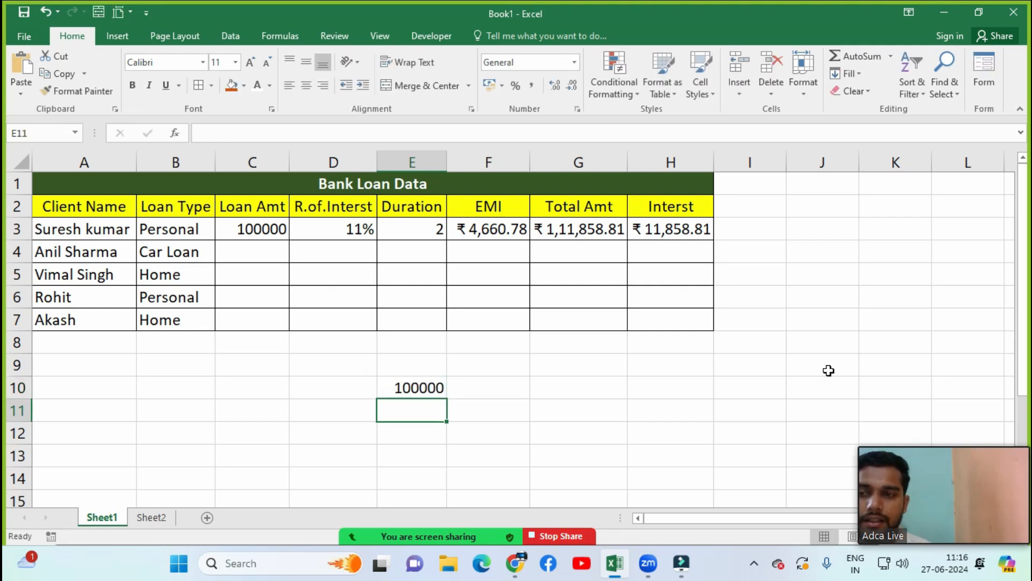
pyautogui.write('111')
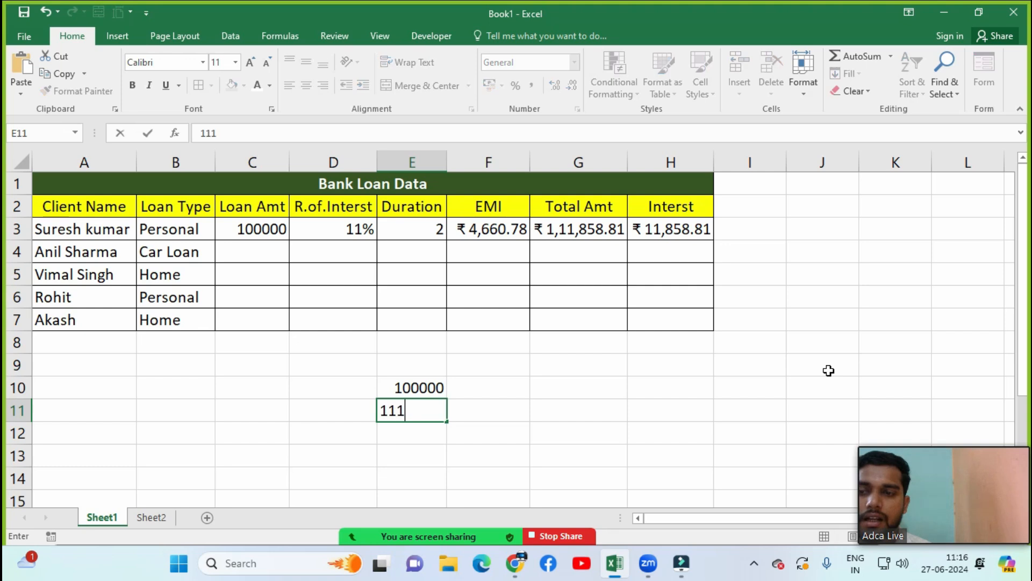
pyautogui.write('858.81')
pyautogui.press('Return')
# - AutoFit the width of column E to the value in E11
pyautogui.press('Up')
pyautogui.hotkey('alt', 'h')
pyautogui.press('o')
pyautogui.press('i')
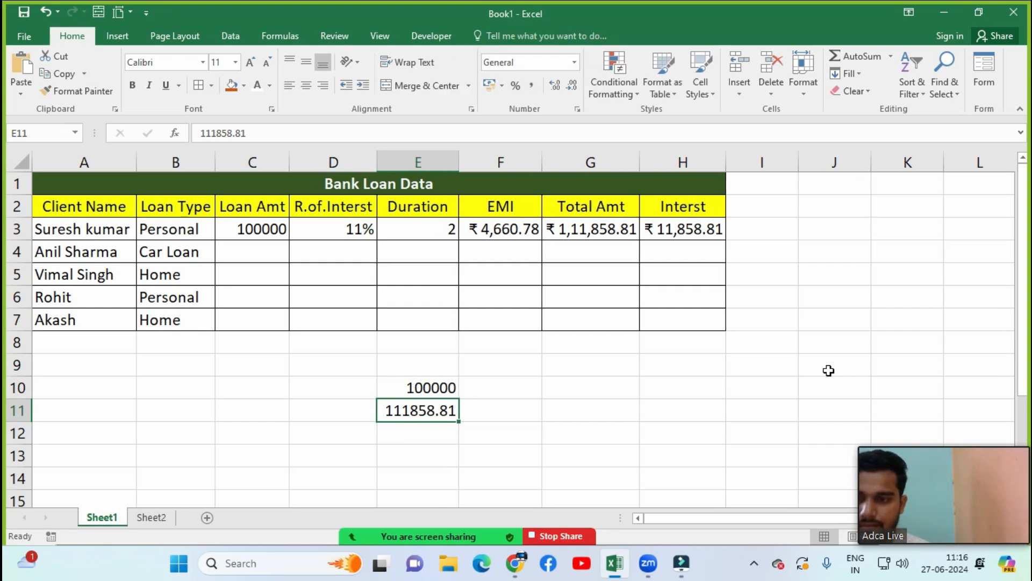
# - Calculate the difference in E13 with =E11-E10 and compare it with the first client's interest in H3
pyautogui.press('Down')
pyautogui.press('Down')
pyautogui.write('=')
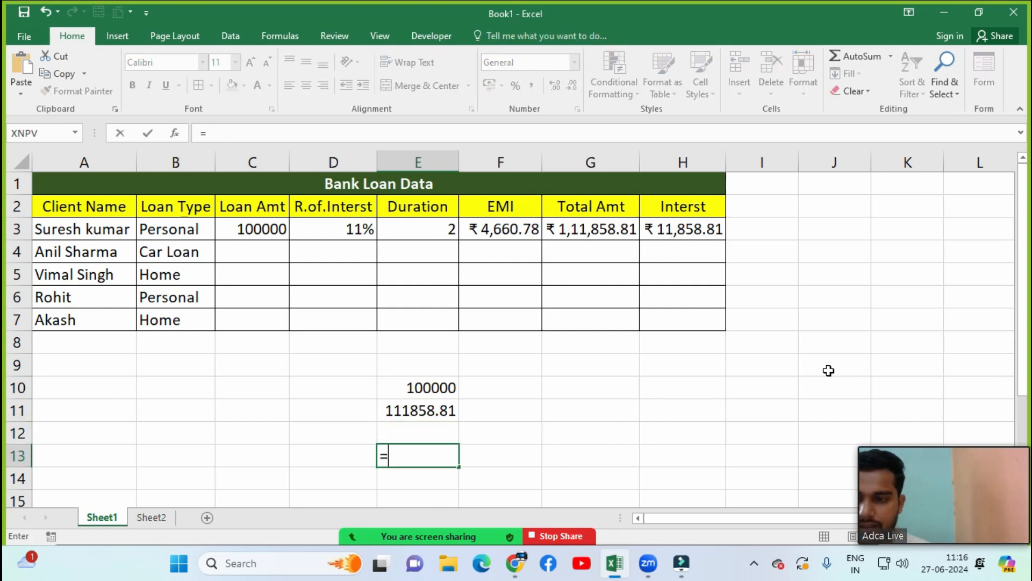
pyautogui.press('Up')
pyautogui.press('Up')
pyautogui.press('Up')
pyautogui.press('Down')
pyautogui.write('-')
pyautogui.press('Up')
pyautogui.press('Up')
pyautogui.press('Up')
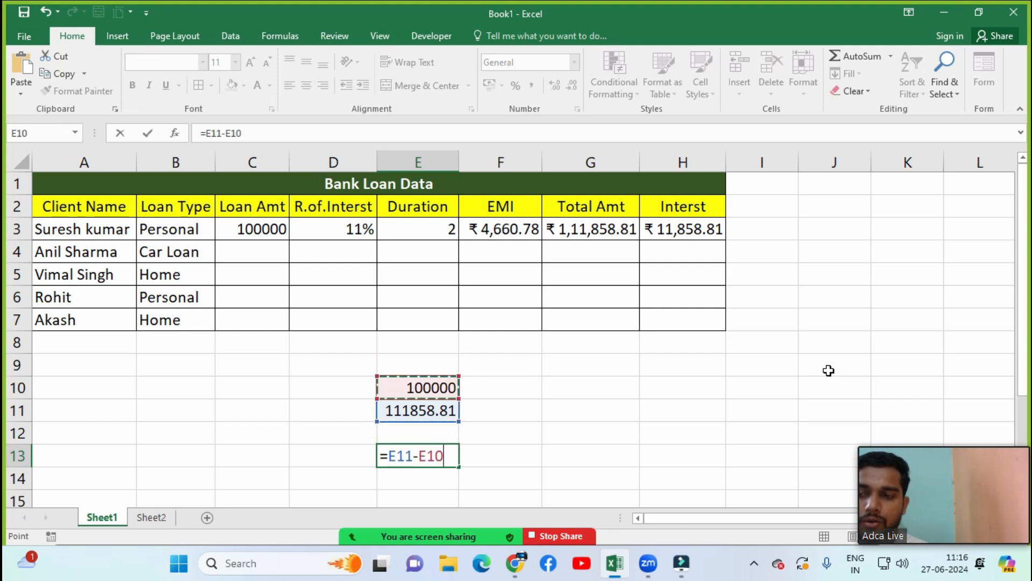
pyautogui.press('Return')
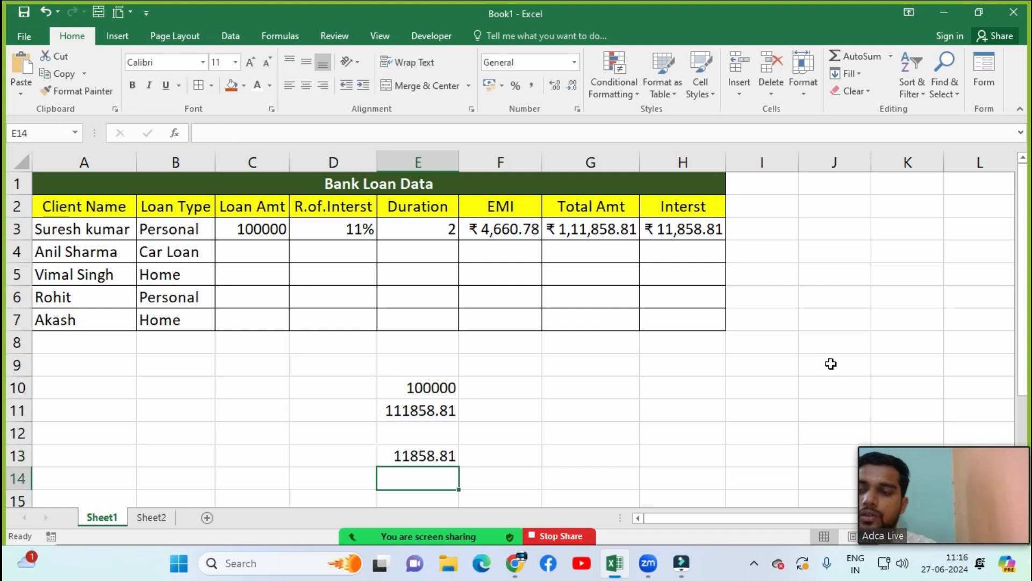
pyautogui.click(428, 456)
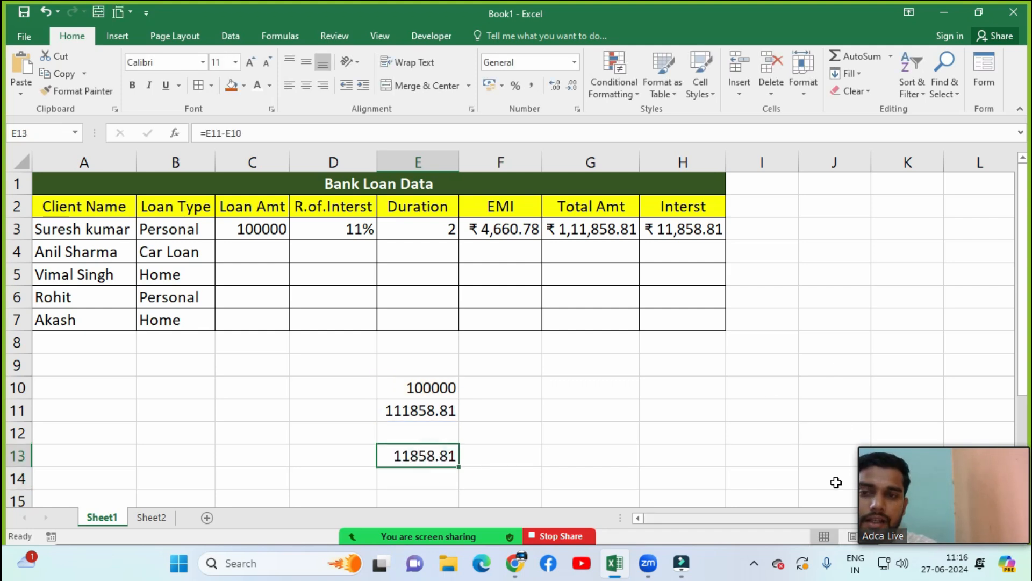
pyautogui.click(703, 229)
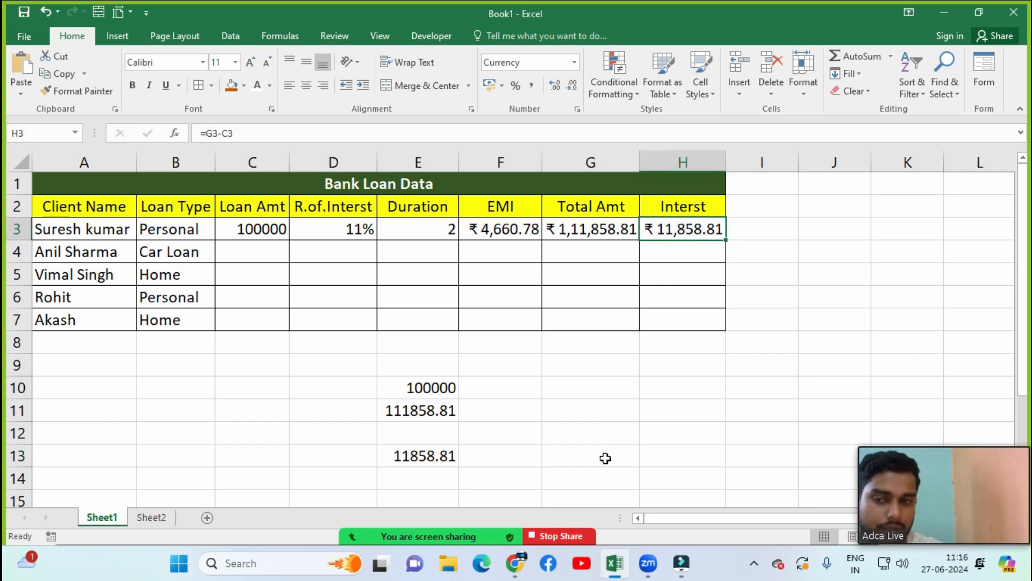
# - Clear the check calculation in E10:E13 and review the first client's formulas in G3, H3 and F3
pyautogui.click(454, 455)
pyautogui.moveTo(365, 365); pyautogui.dragTo(440, 452)
pyautogui.press('Delete')
pyautogui.click(620, 235)
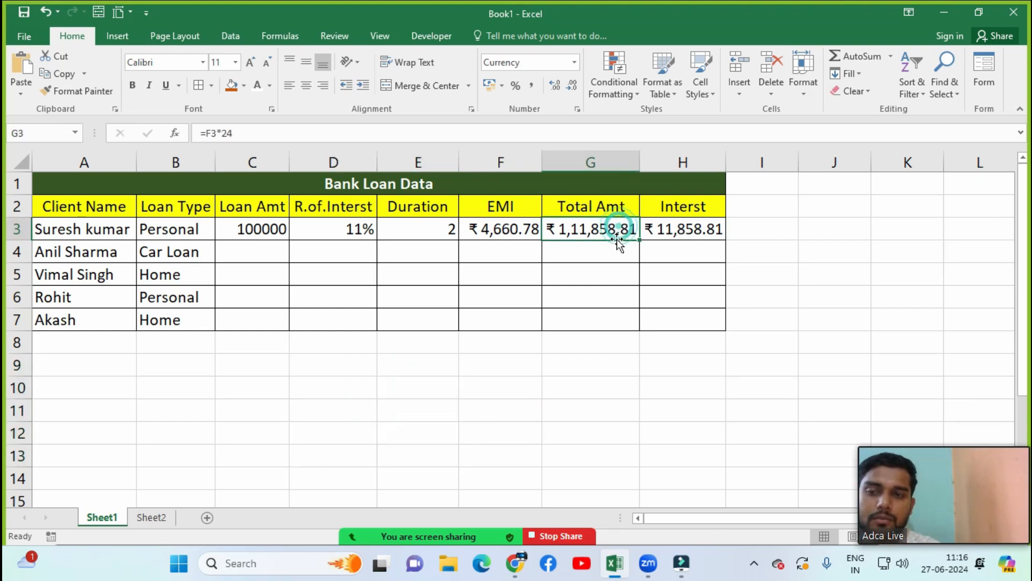
pyautogui.click(702, 225)
pyautogui.click(503, 231)
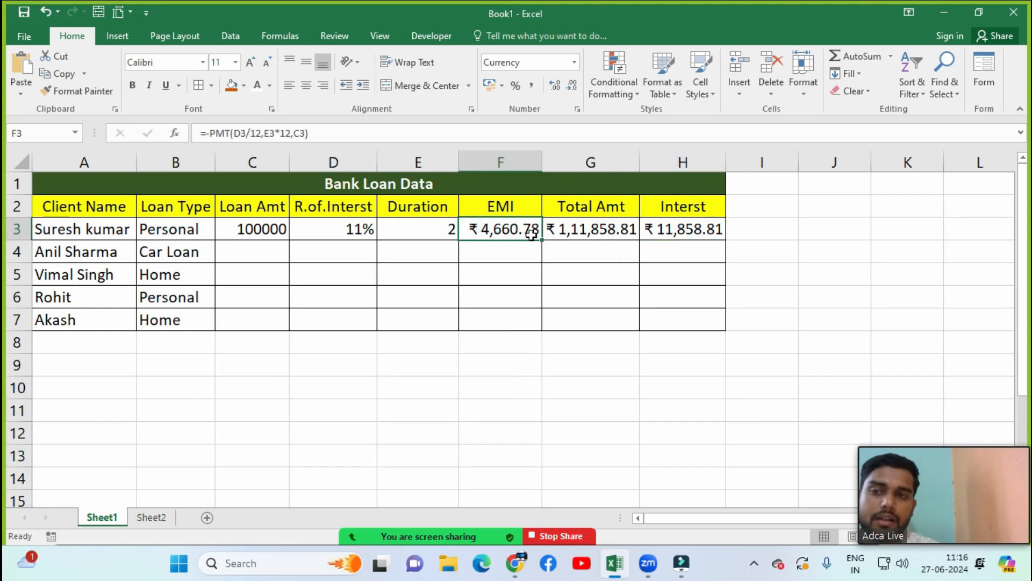
# - Enter the EMI 4660.78 in F10 and multiply it by 24 months in F11 with =F10*24 as a check
pyautogui.click(500, 387)
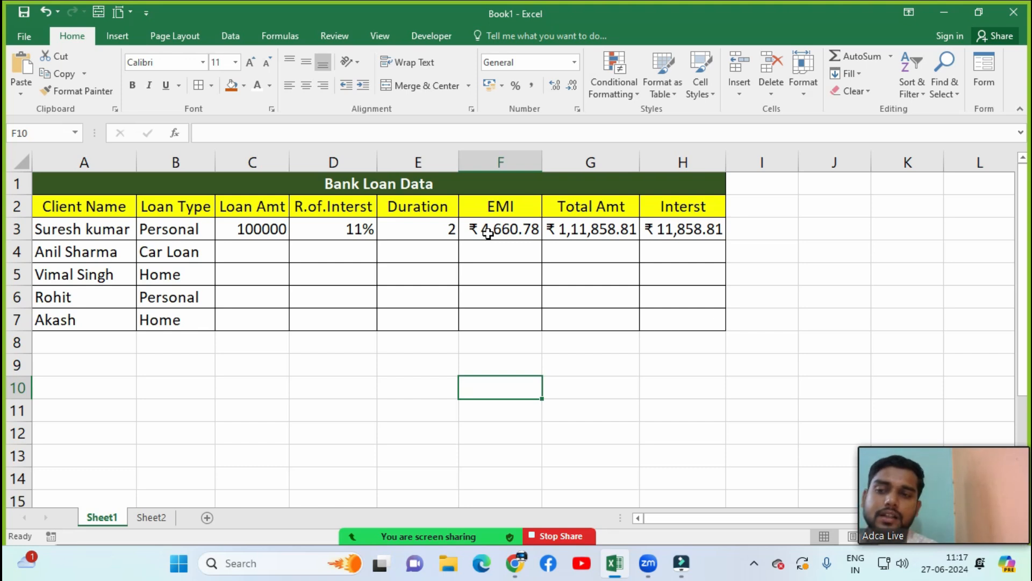
pyautogui.write('4660.78')
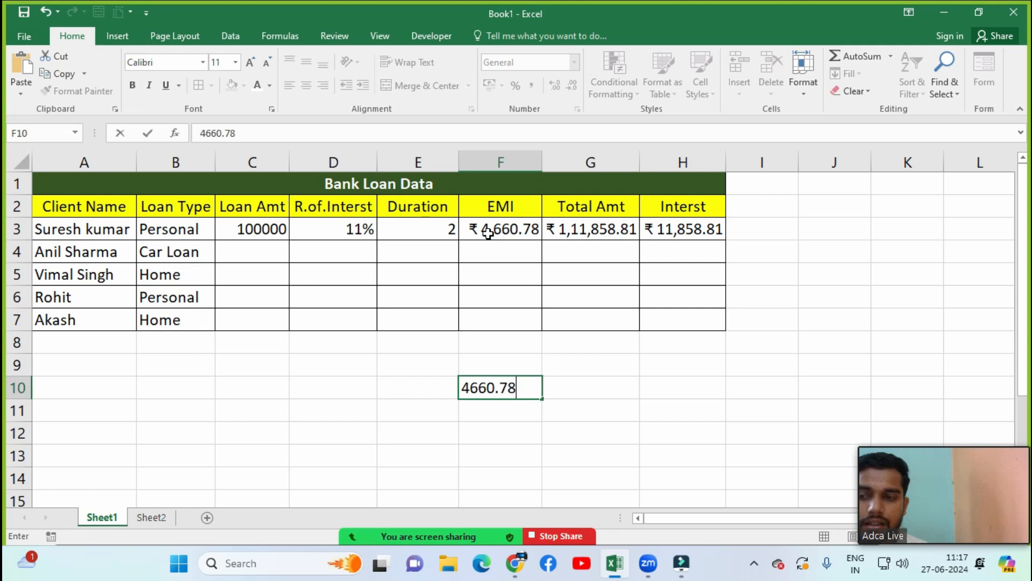
pyautogui.press('Return')
pyautogui.write('=')
pyautogui.press('Up')
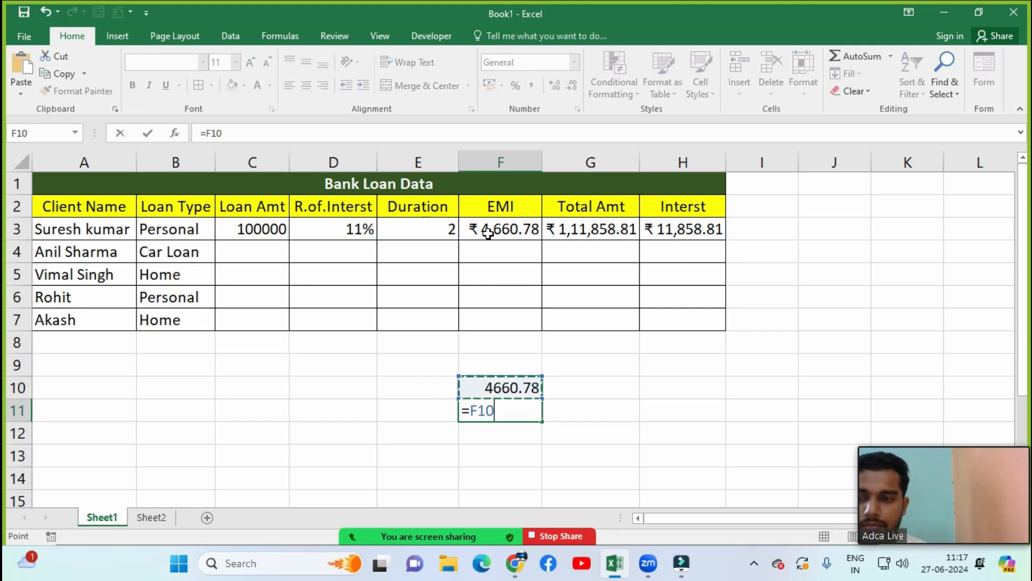
pyautogui.write('*24')
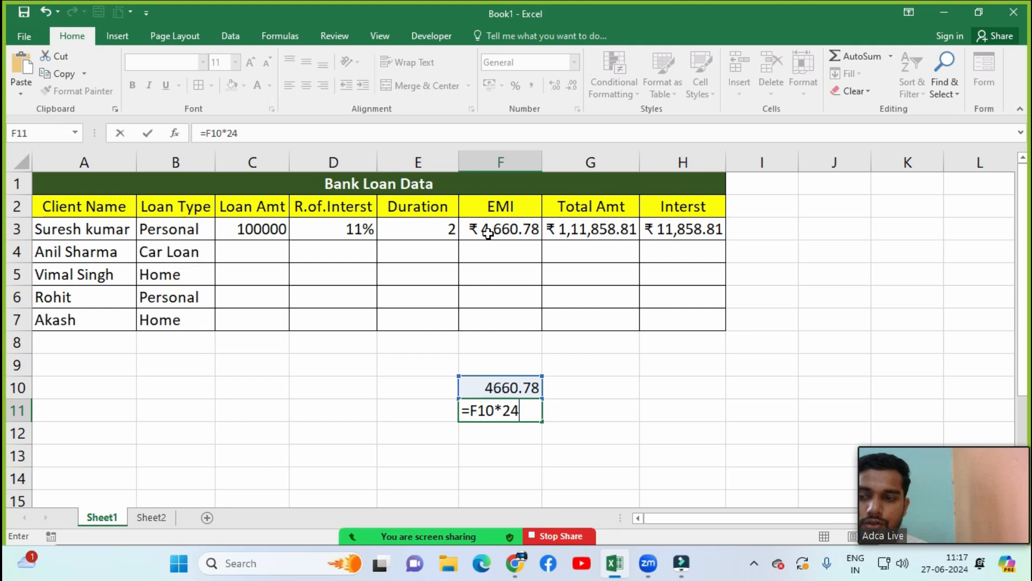
pyautogui.press('Return')
pyautogui.press('Up')
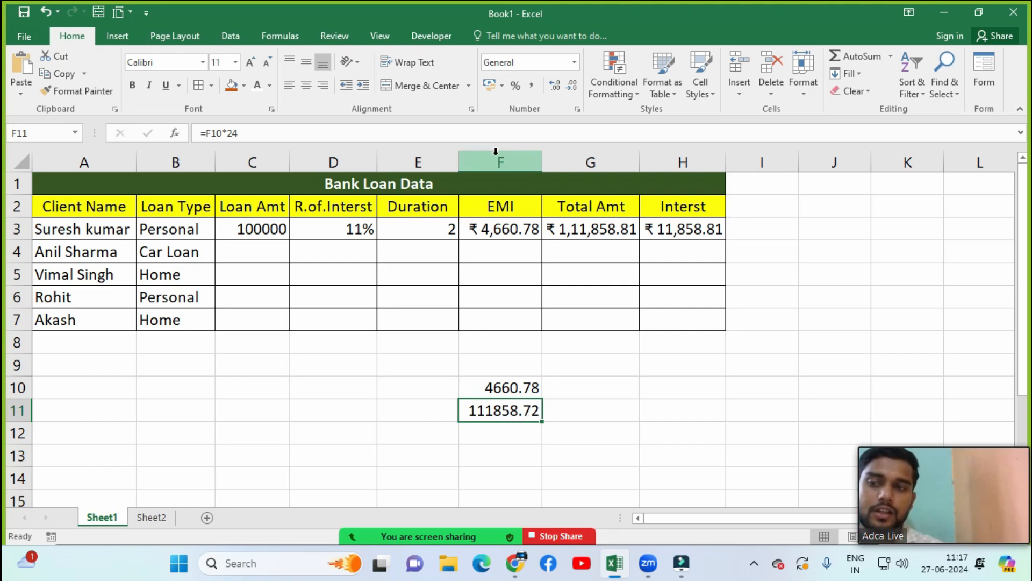
# - Review the EMI formula in F3 and clear the check values in F10:F11
pyautogui.click(526, 230)
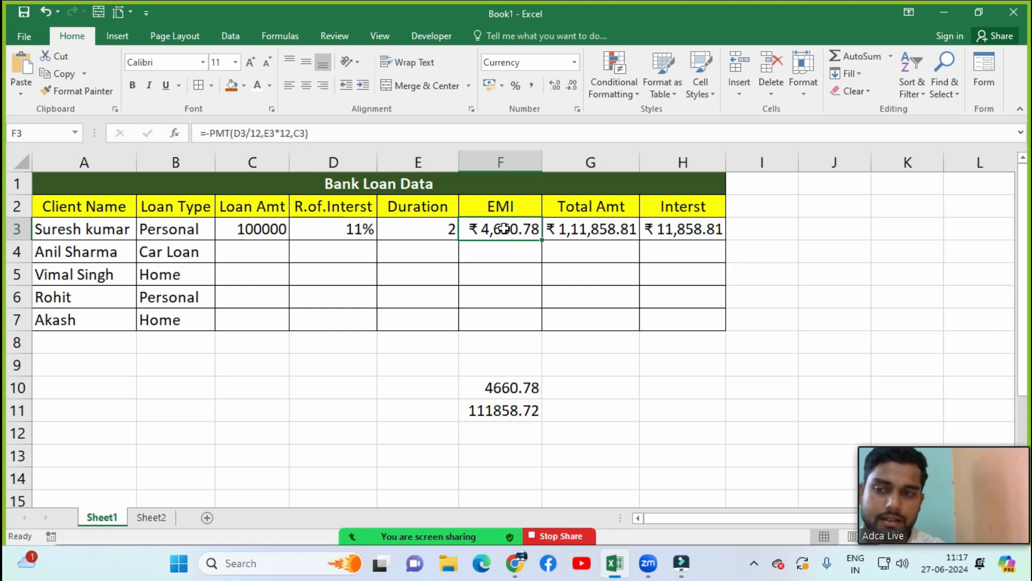
pyautogui.click(634, 342)
pyautogui.click(628, 371)
pyautogui.moveTo(482, 382); pyautogui.dragTo(523, 410)
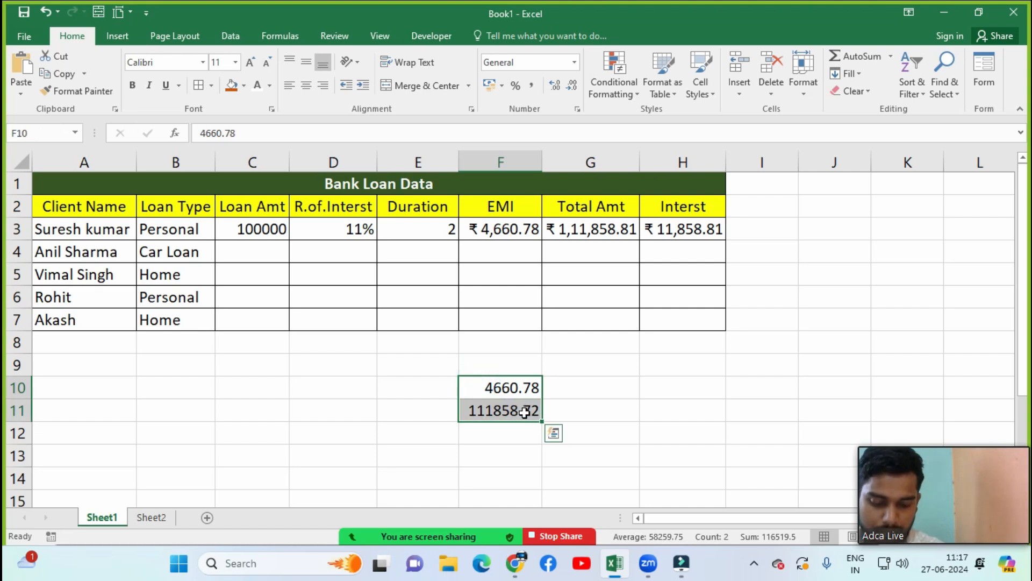
pyautogui.press('Delete')
pyautogui.click(366, 341)
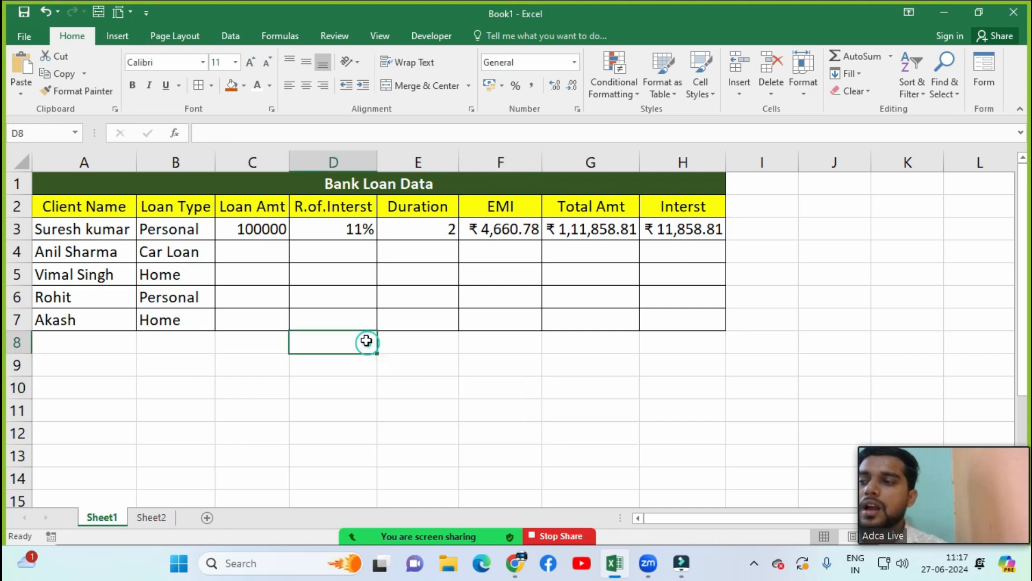
# - Enter the second client's loan amount of 500000 in C4 and interest rate of 12% in D4
pyautogui.click(71, 250)
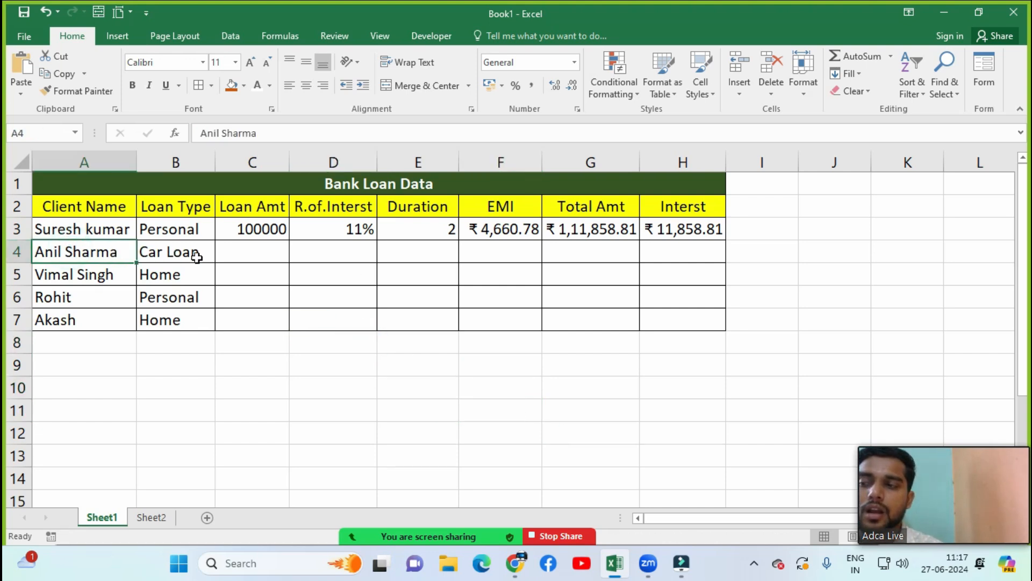
pyautogui.click(268, 253)
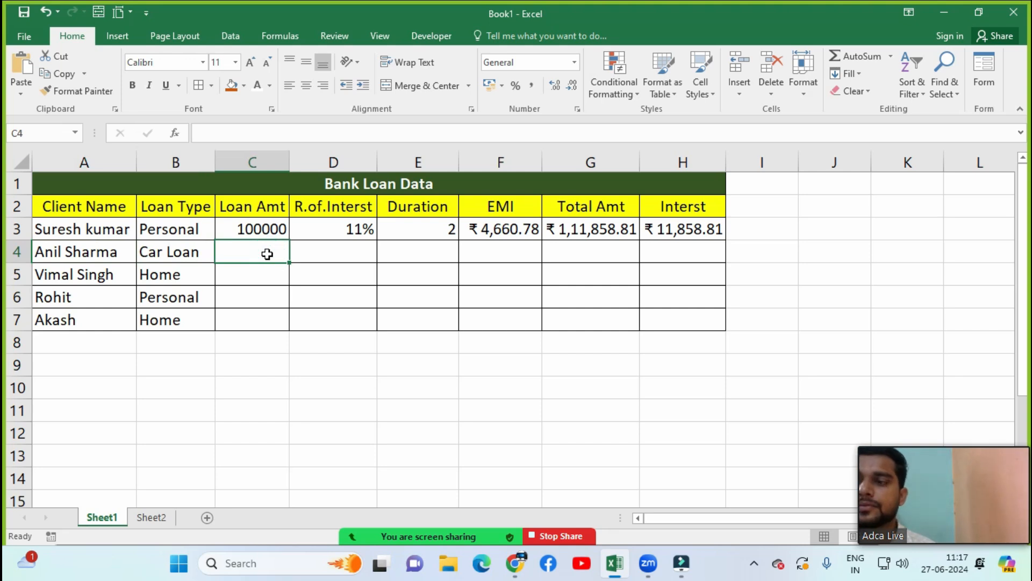
pyautogui.write('50000')
pyautogui.press('Tab')
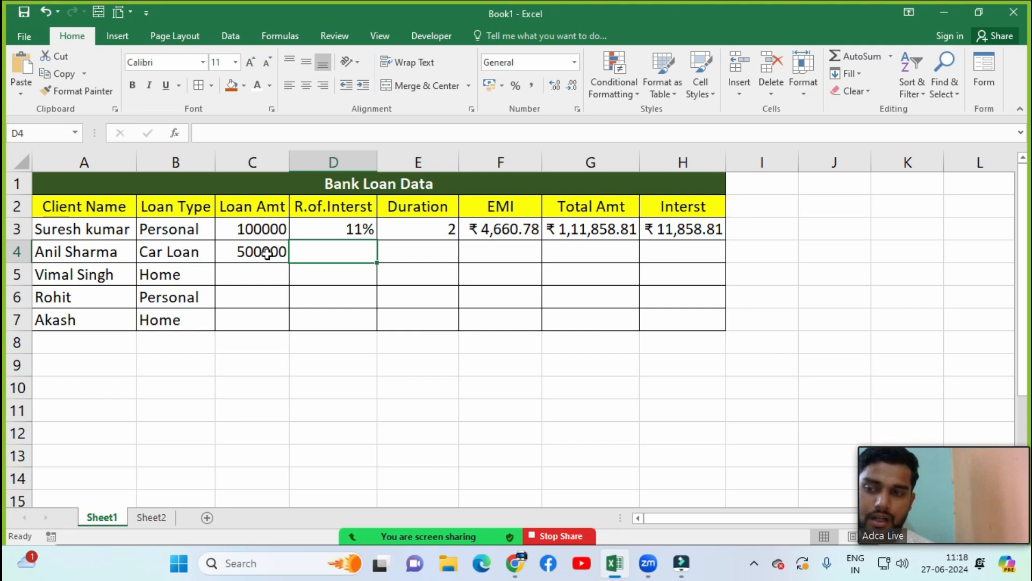
pyautogui.write('12%')
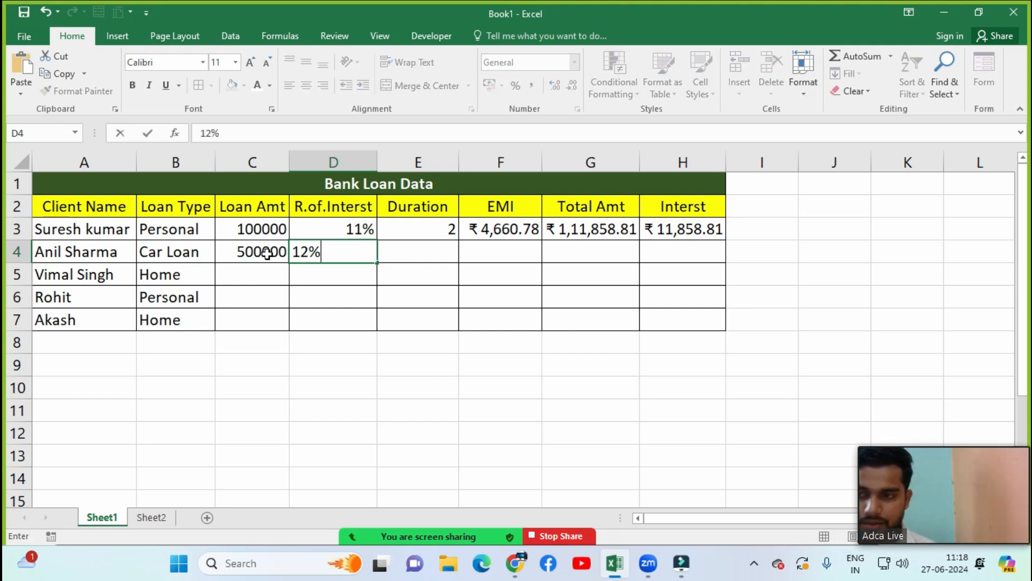
pyautogui.press('Return')
pyautogui.press('Up')
pyautogui.press('Right')
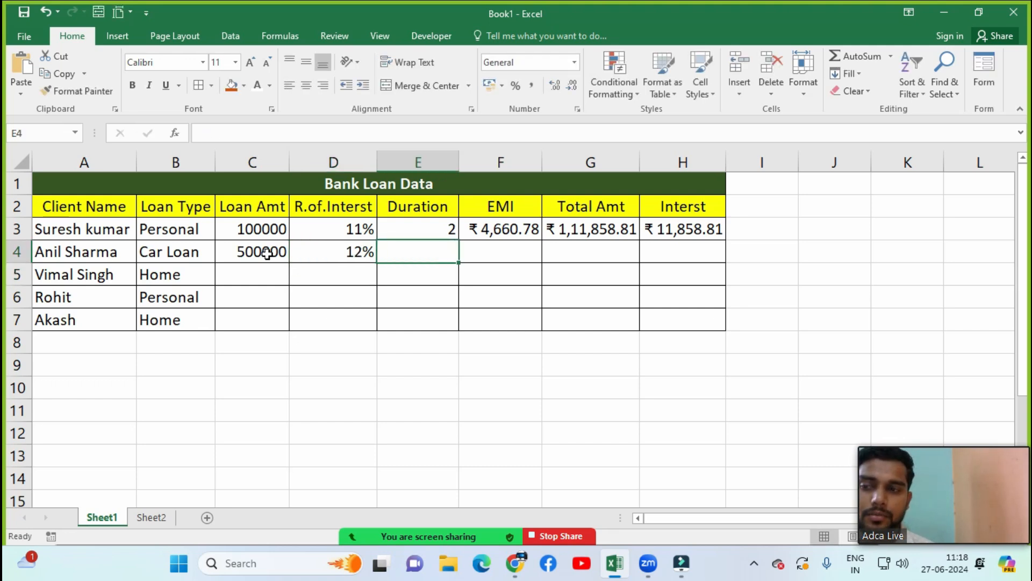
# - Set the second client's loan duration in E4 to 4
pyautogui.write('3=')
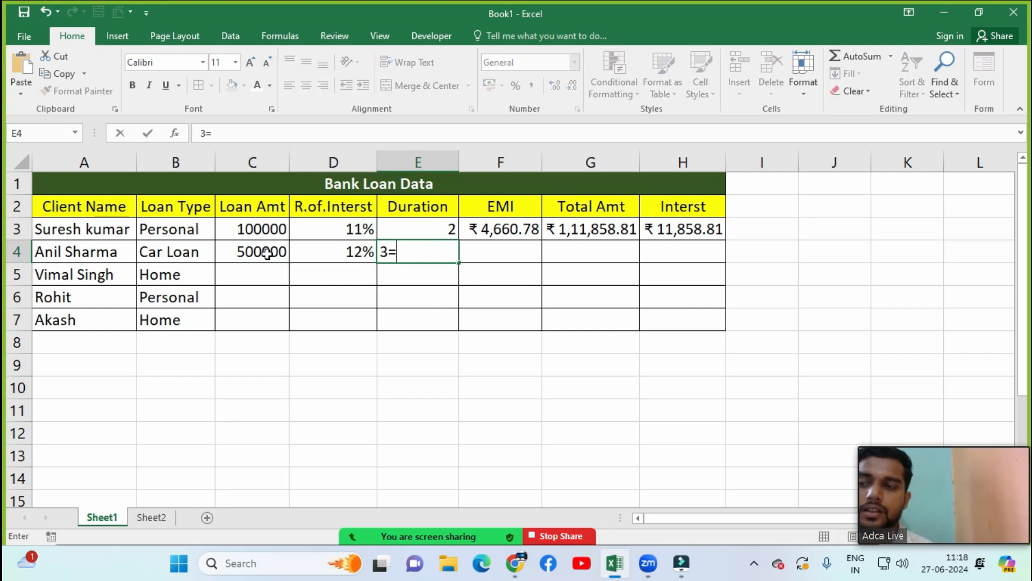
pyautogui.press('BackSpace')
pyautogui.press('BackSpace')
pyautogui.write('4')
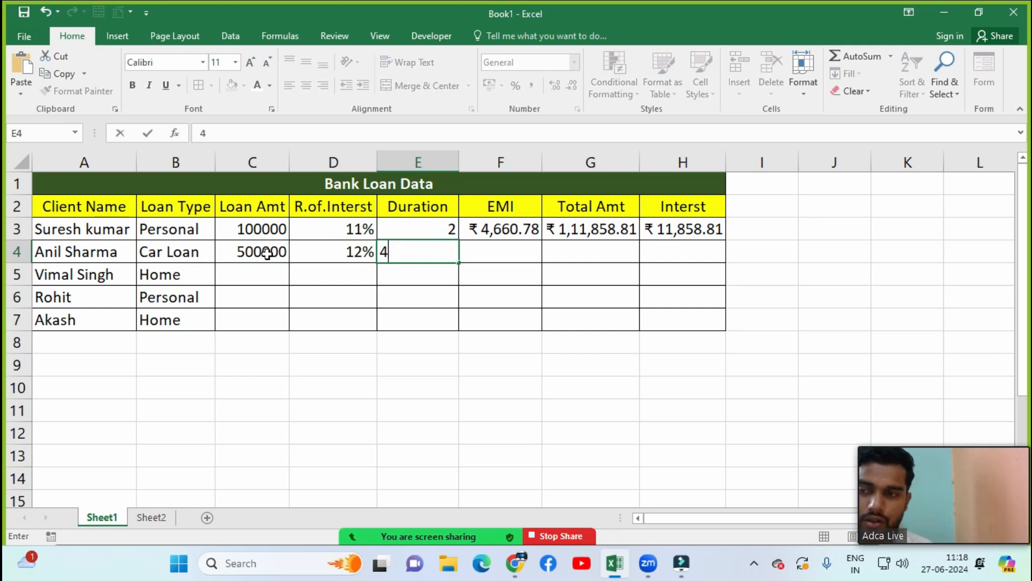
pyautogui.press('Return')
pyautogui.press('Up')
# - Calculate the second client's EMI in F4 with the formula =PMT(D4/12,E4*11,C4)
pyautogui.press('Right')
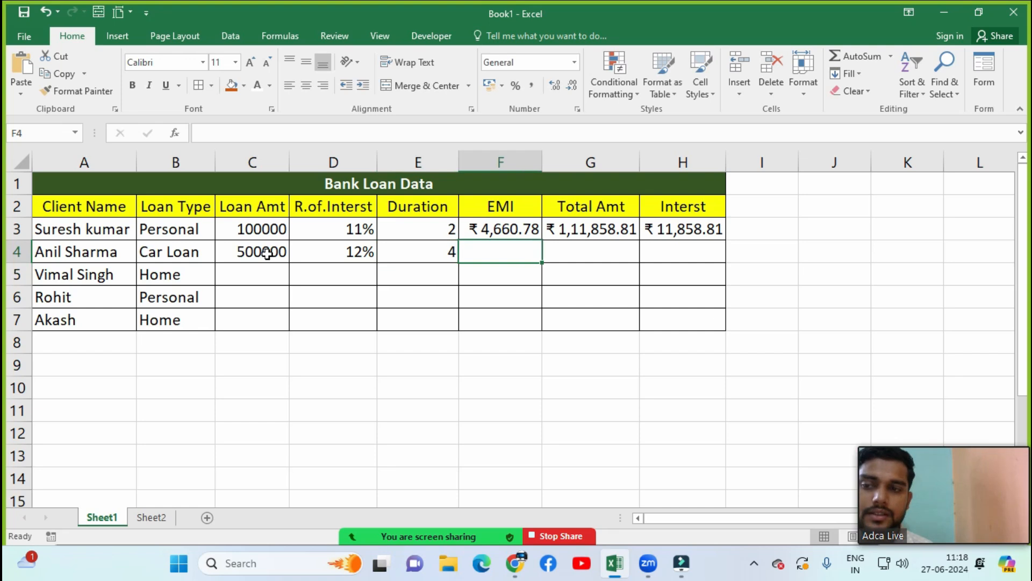
pyautogui.write('=')
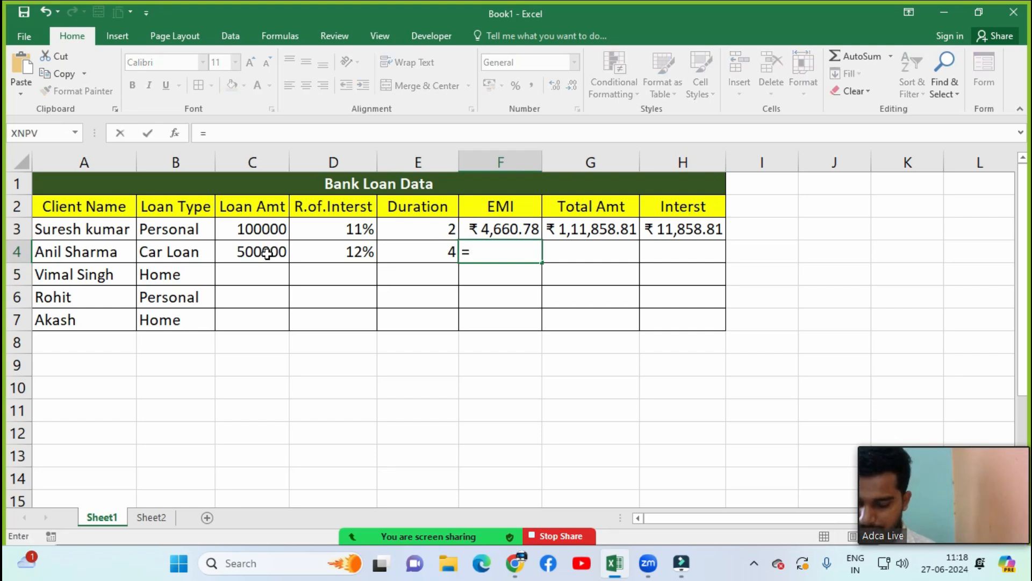
pyautogui.write('pmt')
pyautogui.press('Tab')
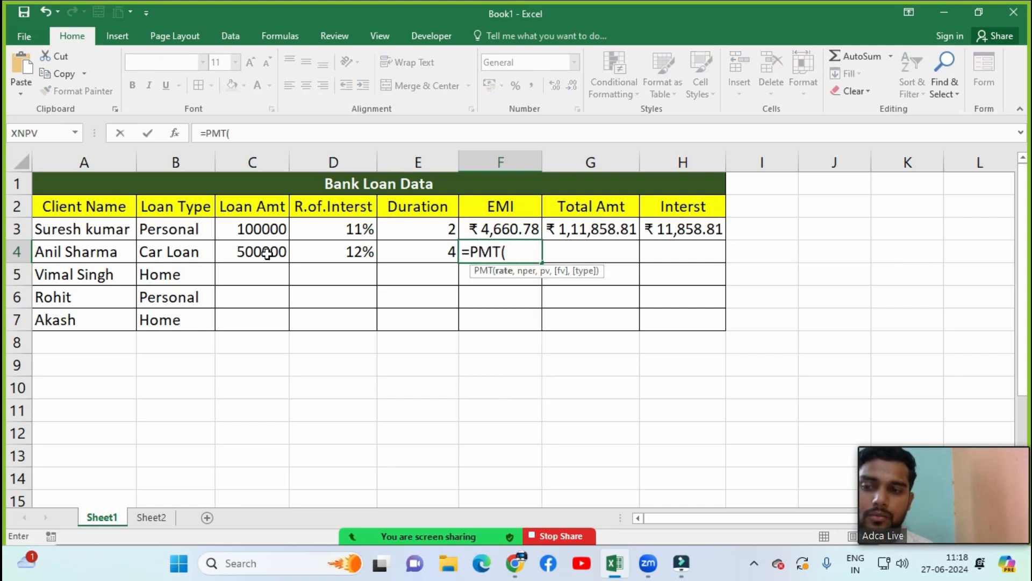
pyautogui.press('Left')
pyautogui.press('Left')
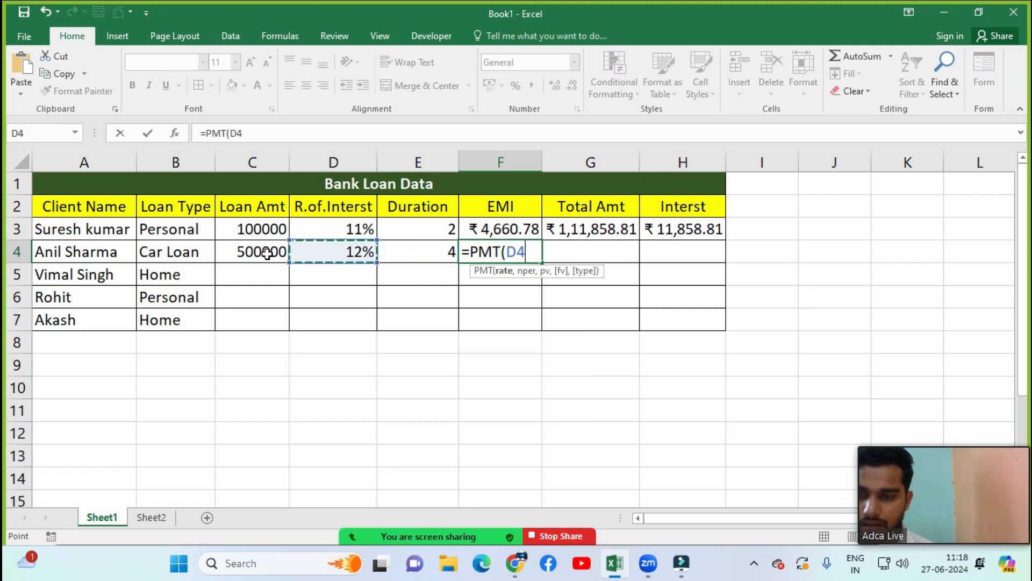
pyautogui.write('/12,')
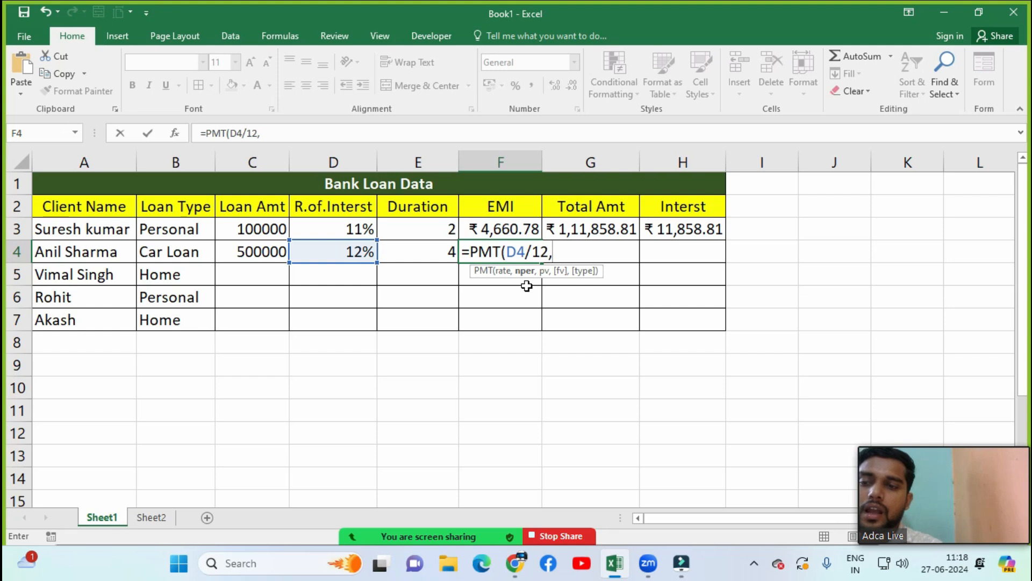
pyautogui.press('Left')
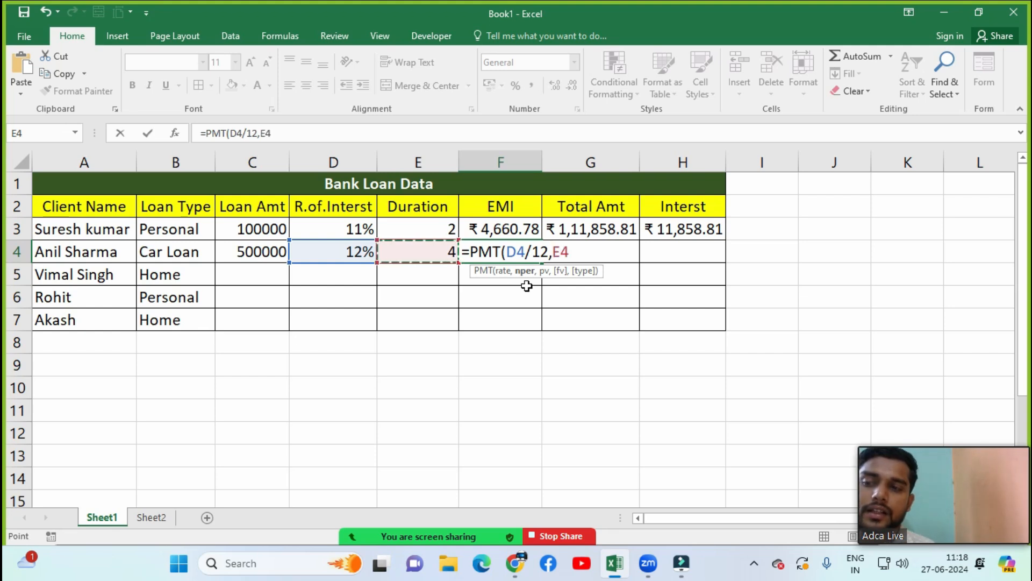
pyautogui.write('*')
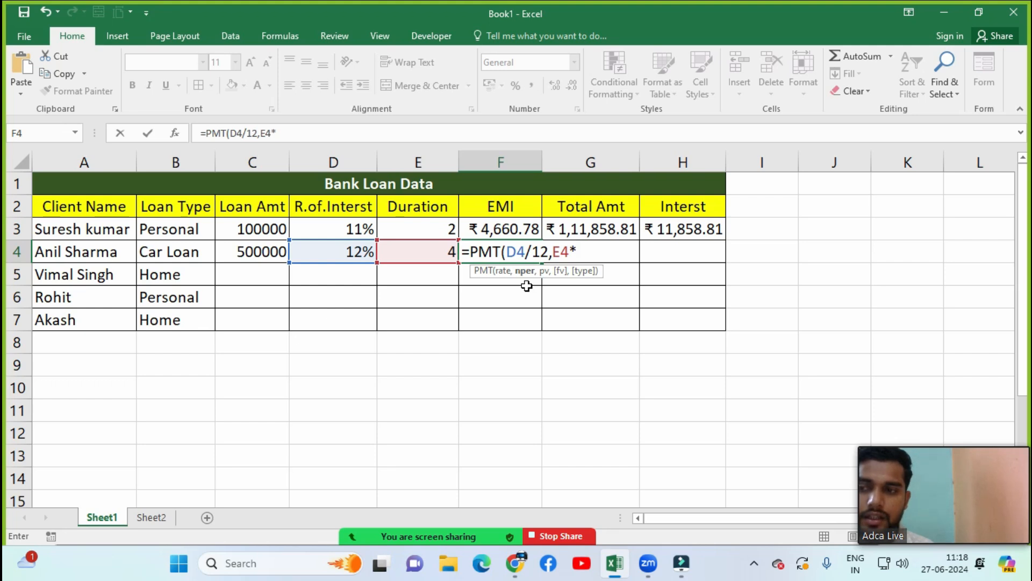
pyautogui.write('11')
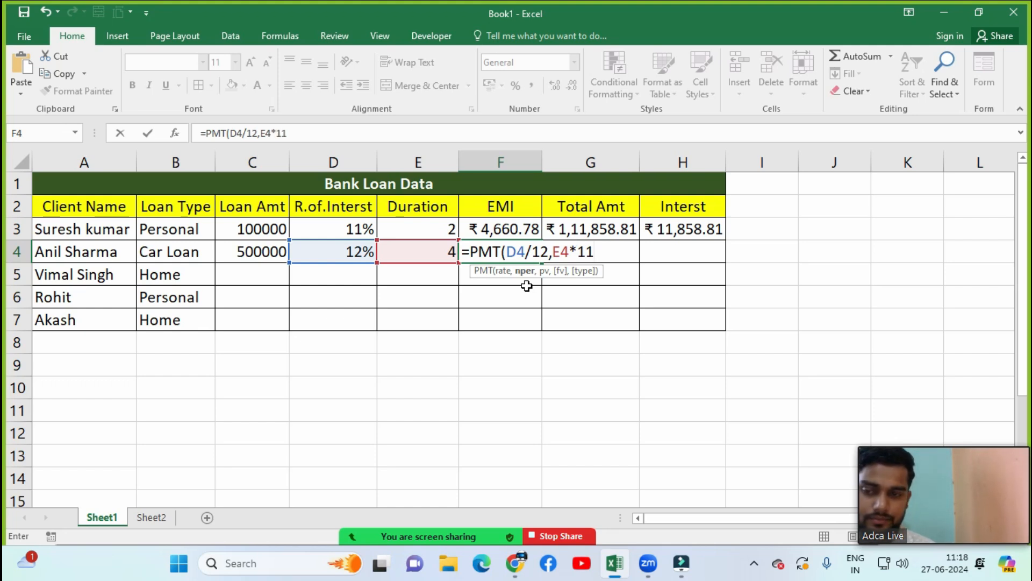
pyautogui.write(',')
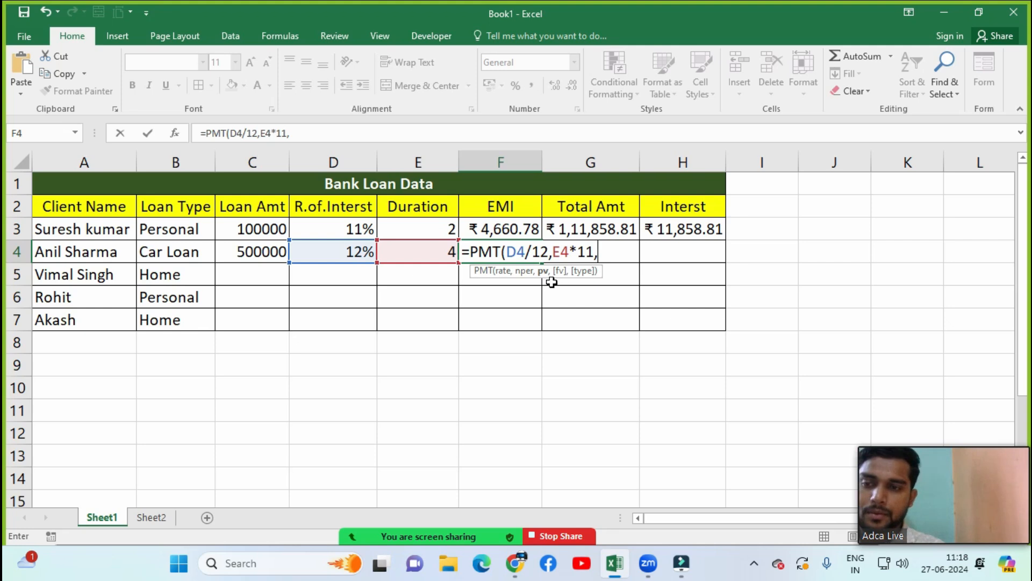
pyautogui.click(258, 252)
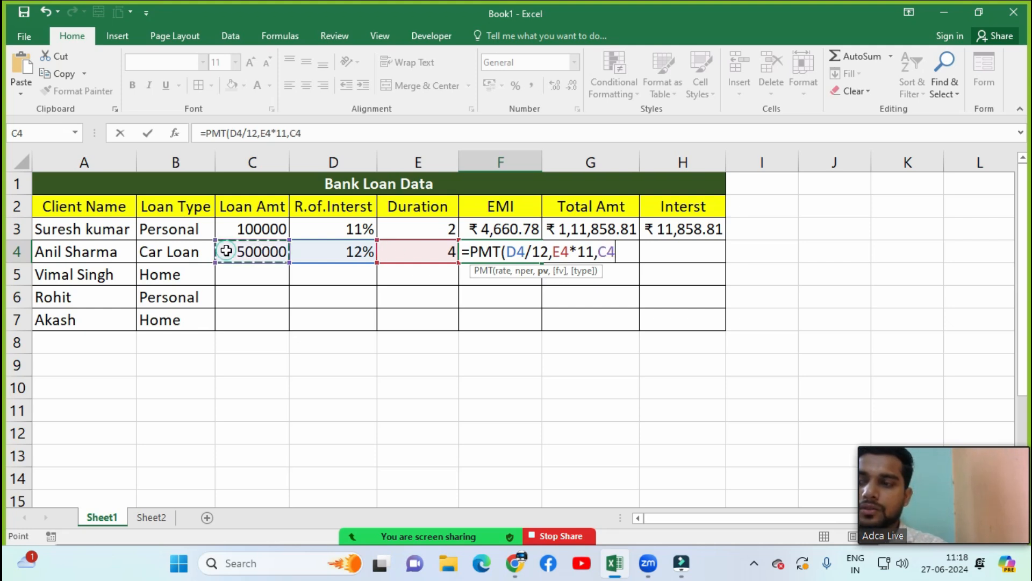
pyautogui.write(')')
pyautogui.press('Return')
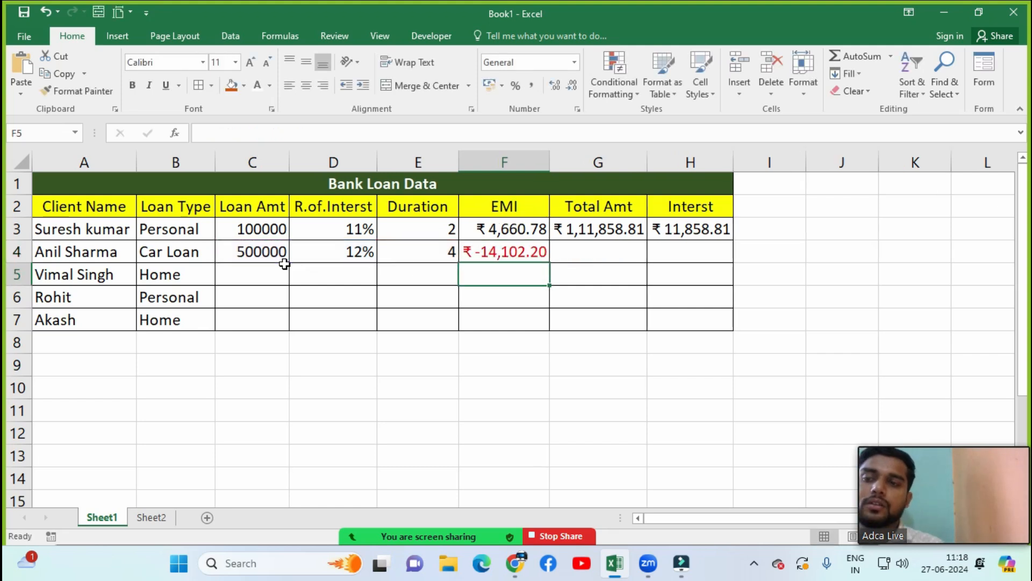
# - Edit the EMI formula in F4 to =-PMT(D4/12,E4*11,C4) so that it returns a positive amount
pyautogui.click(482, 252)
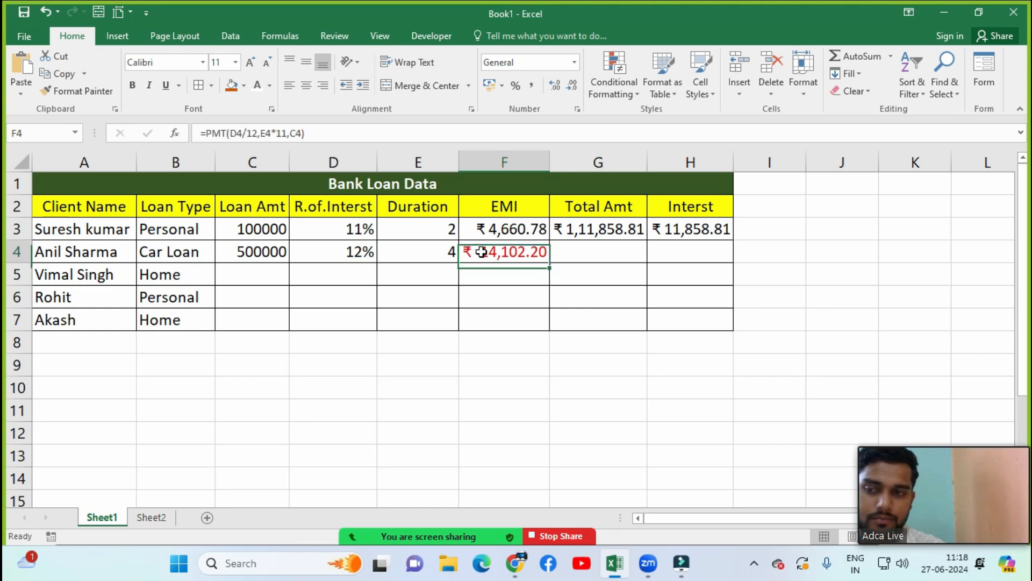
pyautogui.doubleClick(476, 253)
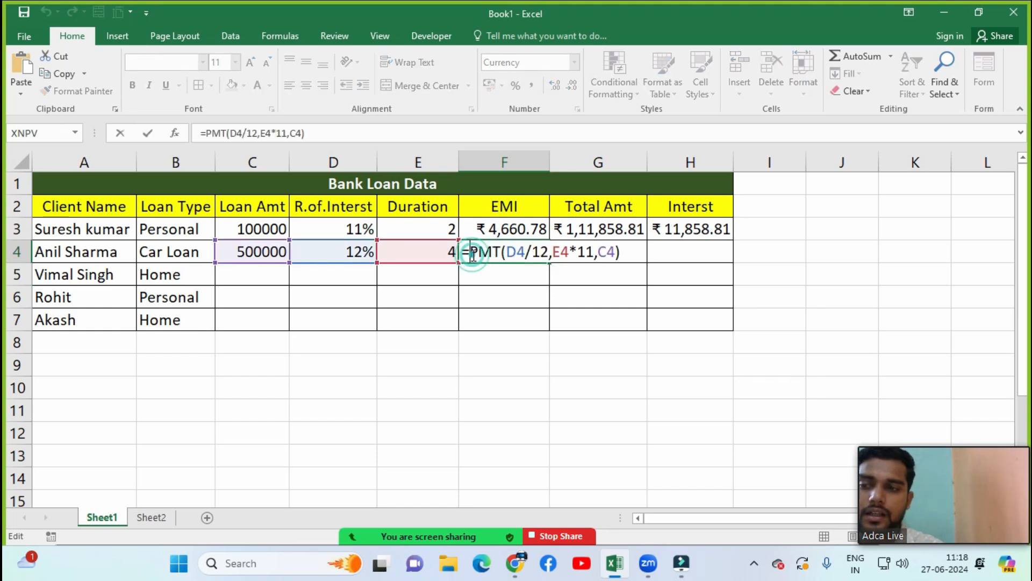
pyautogui.write('-')
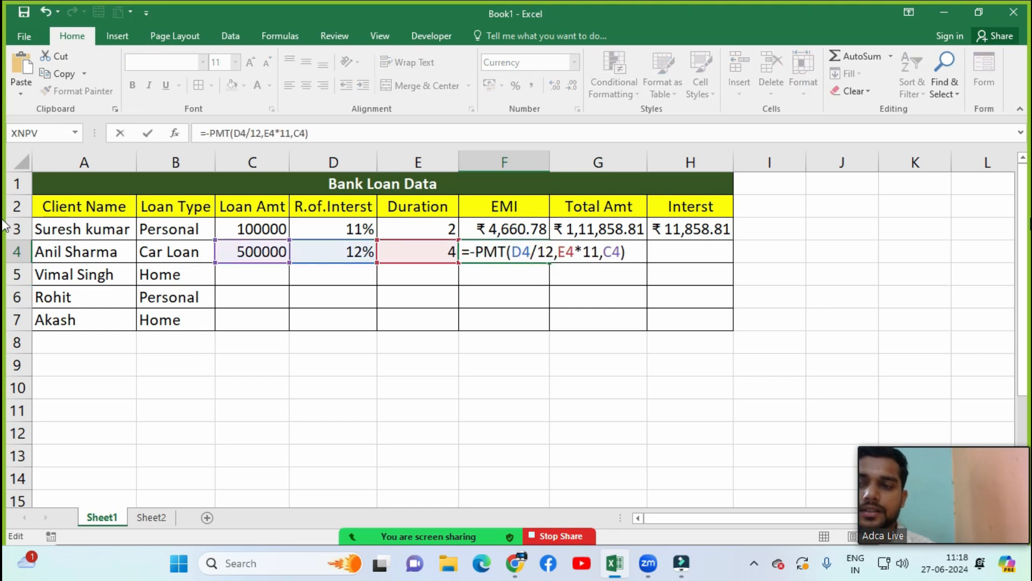
pyautogui.press('Return')
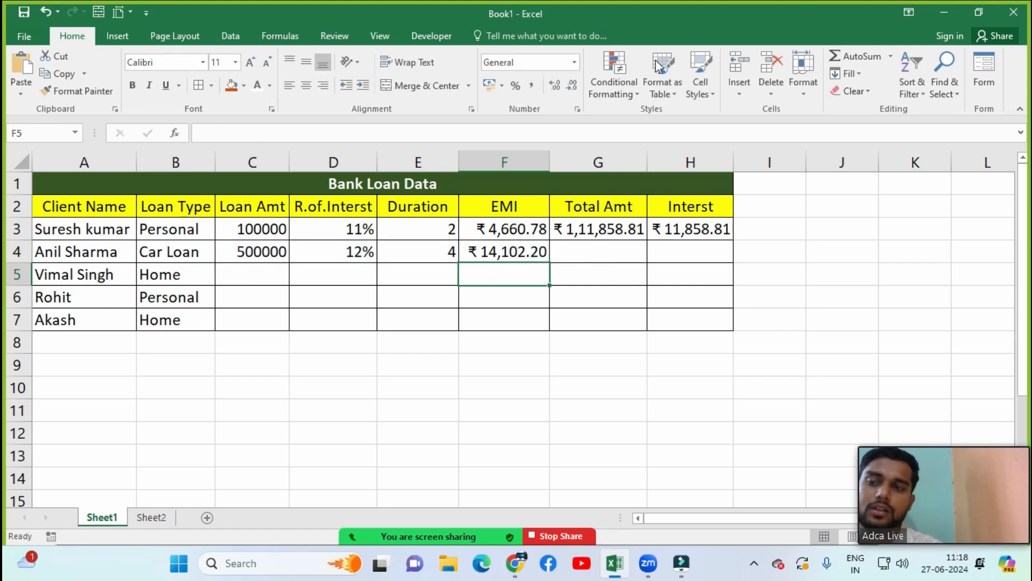
pyautogui.click(487, 250)
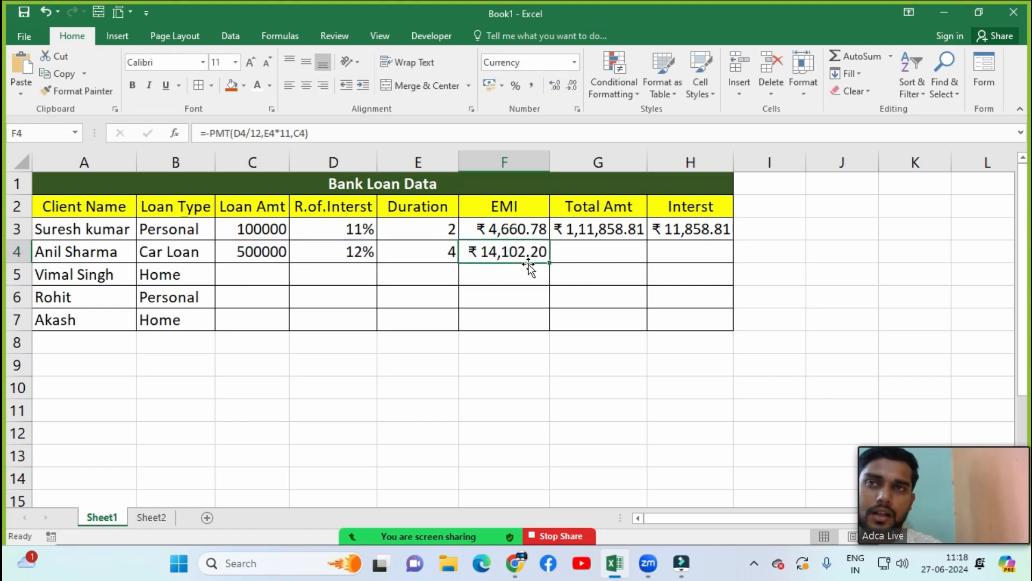
# - Calculate the second client's total amount in G4 by multiplying the EMI by 48 months with =F4*48
pyautogui.click(613, 247)
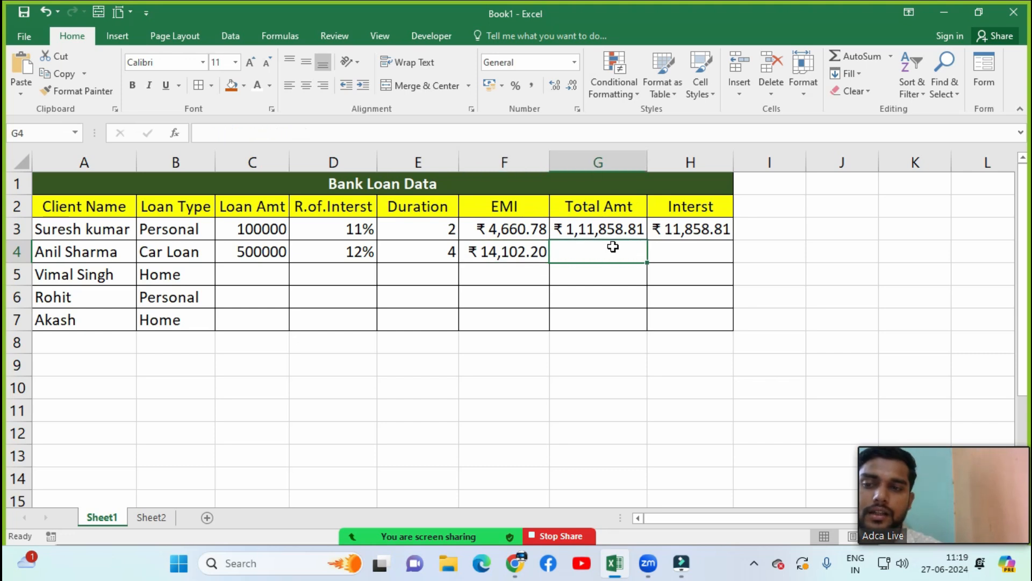
pyautogui.write('=')
pyautogui.press('Left')
pyautogui.write('*')
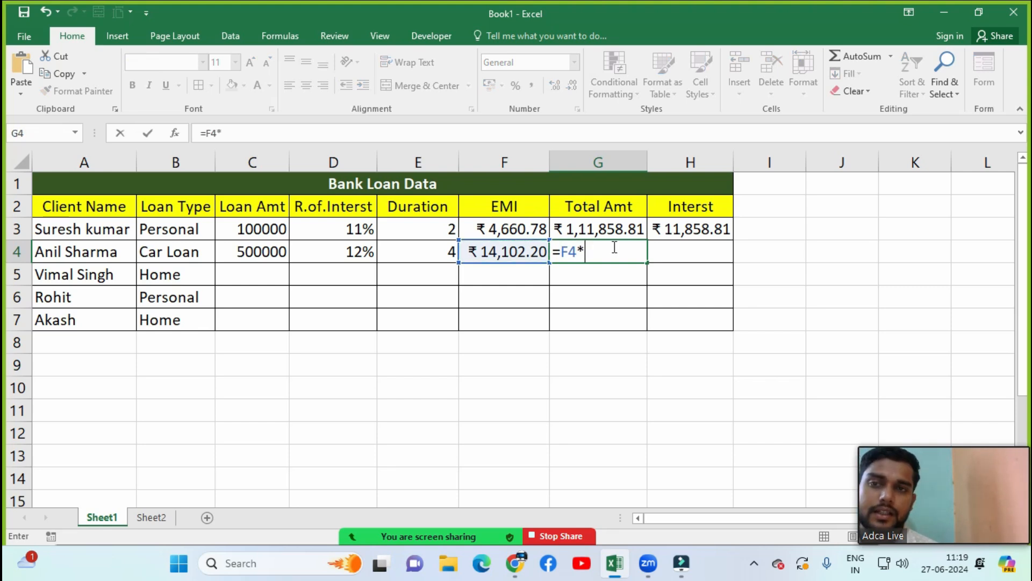
pyautogui.write('48')
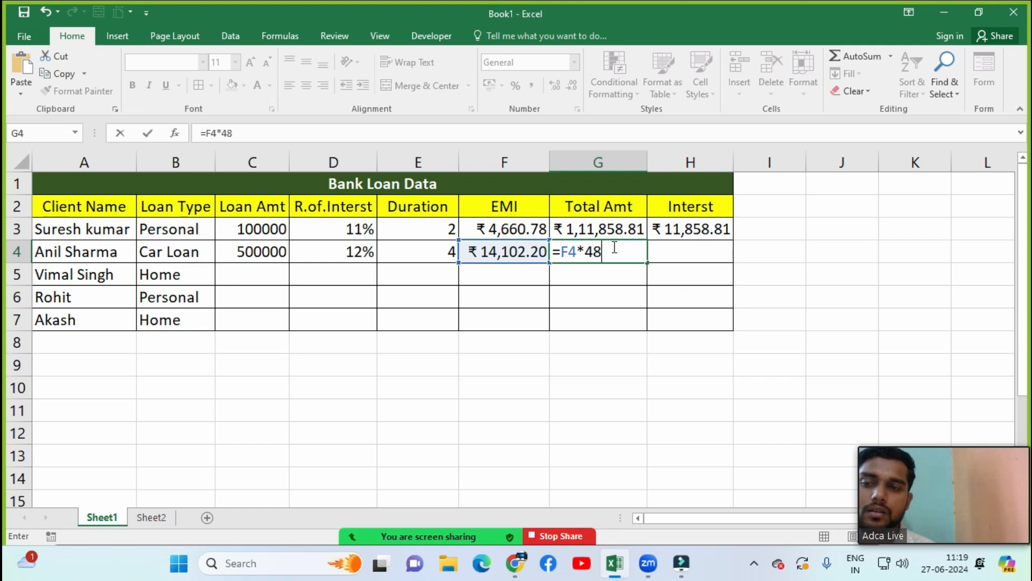
pyautogui.press('Return')
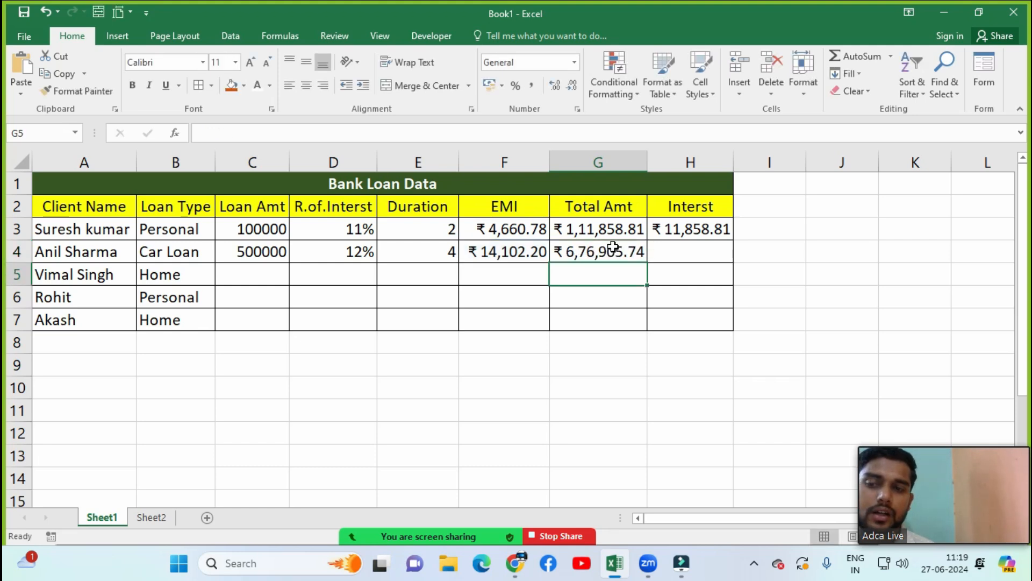
pyautogui.click(613, 247)
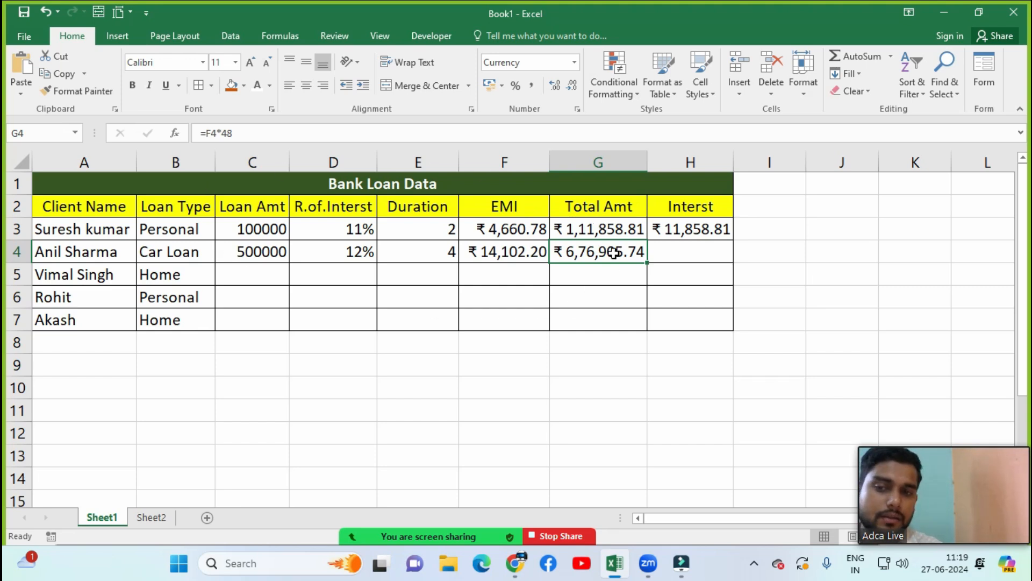
# - Calculate the second client's interest in H4 by subtracting the loan amount from the total with =G4-C4
pyautogui.click(699, 266)
pyautogui.click(697, 258)
pyautogui.write('=')
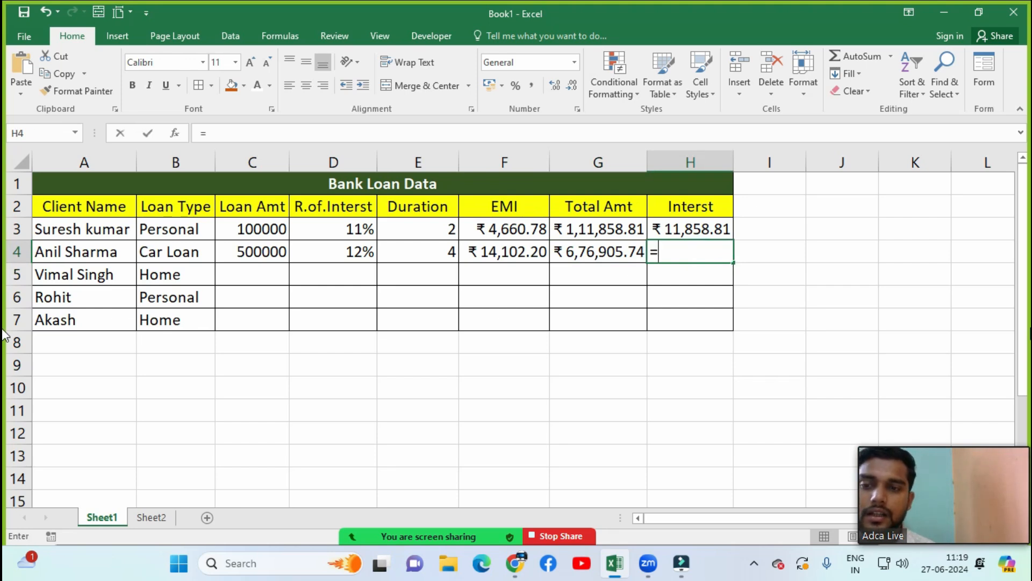
pyautogui.press('Left')
pyautogui.write('-')
pyautogui.press('Left')
pyautogui.press('Left')
pyautogui.press('Left')
pyautogui.press('Left')
pyautogui.press('Left')
pyautogui.press('Left')
pyautogui.press('Left')
pyautogui.press('Right')
pyautogui.press('Right')
pyautogui.press('Right')
pyautogui.press('Left')
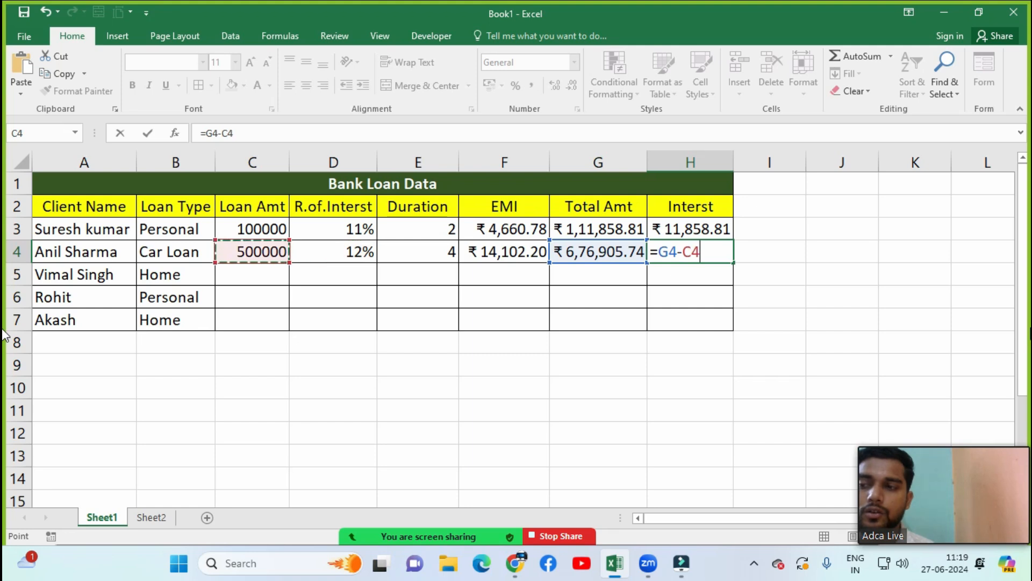
pyautogui.press('Return')
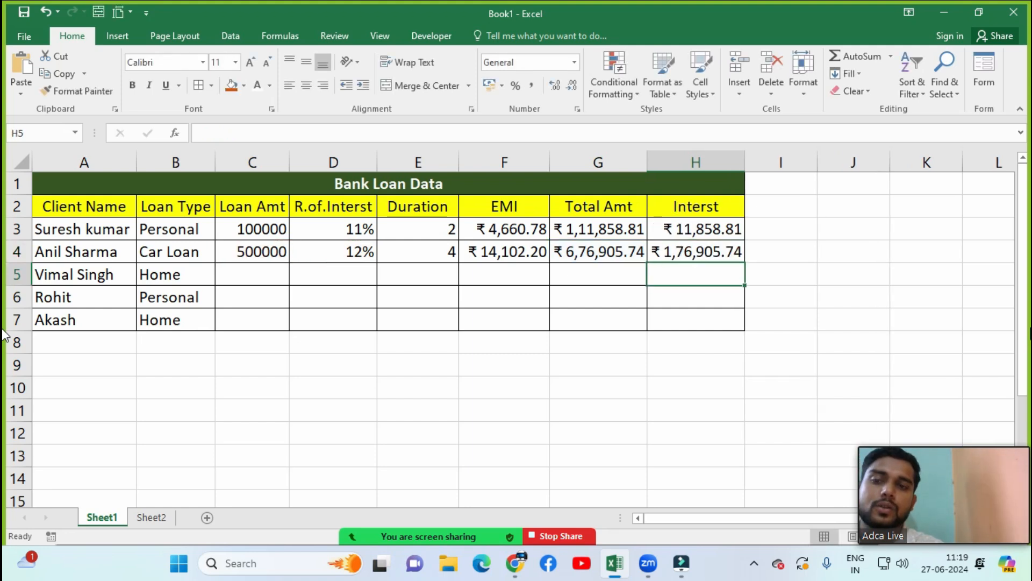
pyautogui.click(693, 246)
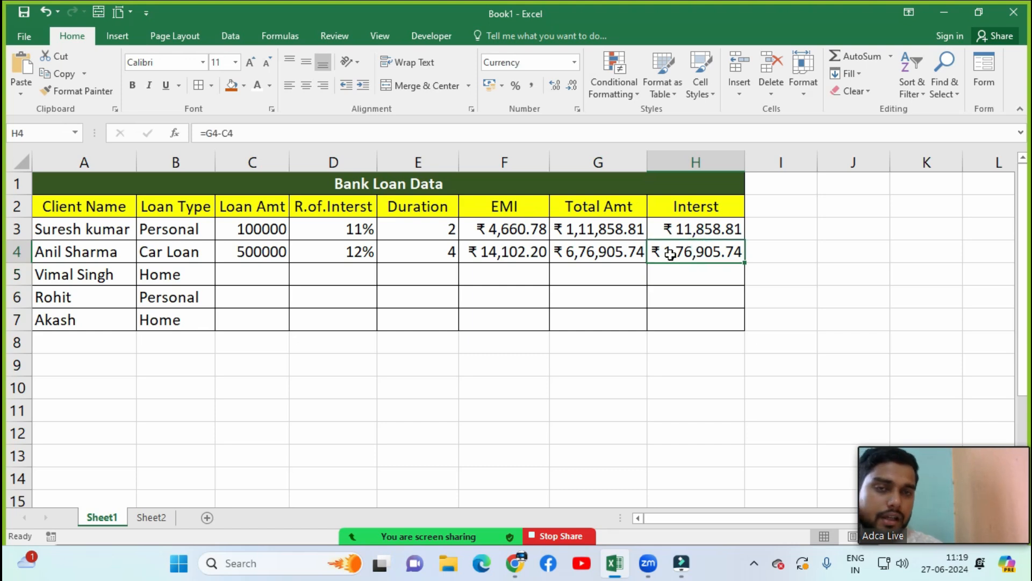
# - Switch to Sheet2 and select the first date in D3 of the Convert Dates to months table
pyautogui.hotkey('ctrl', 'pagedown')
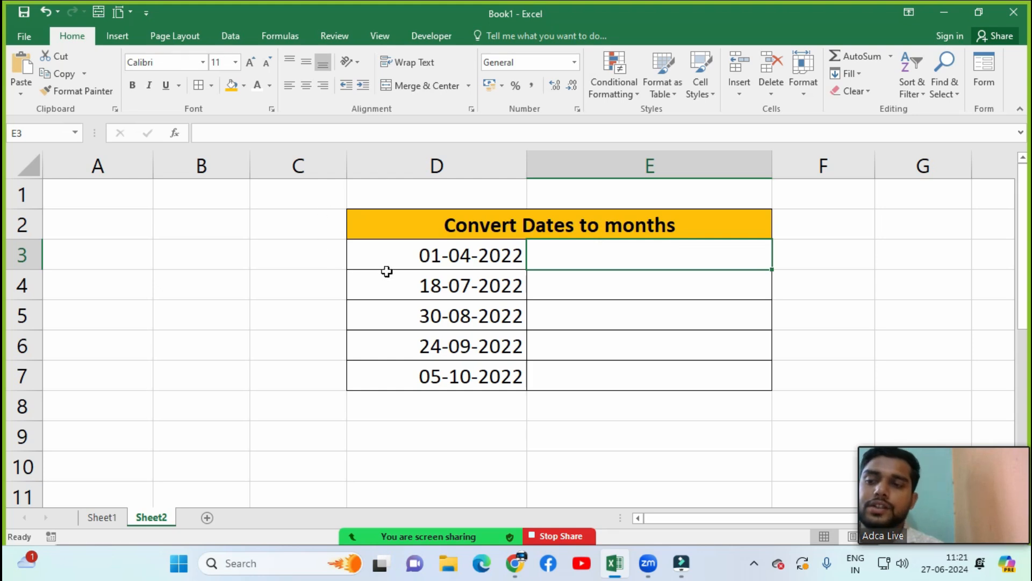
pyautogui.click(420, 256)
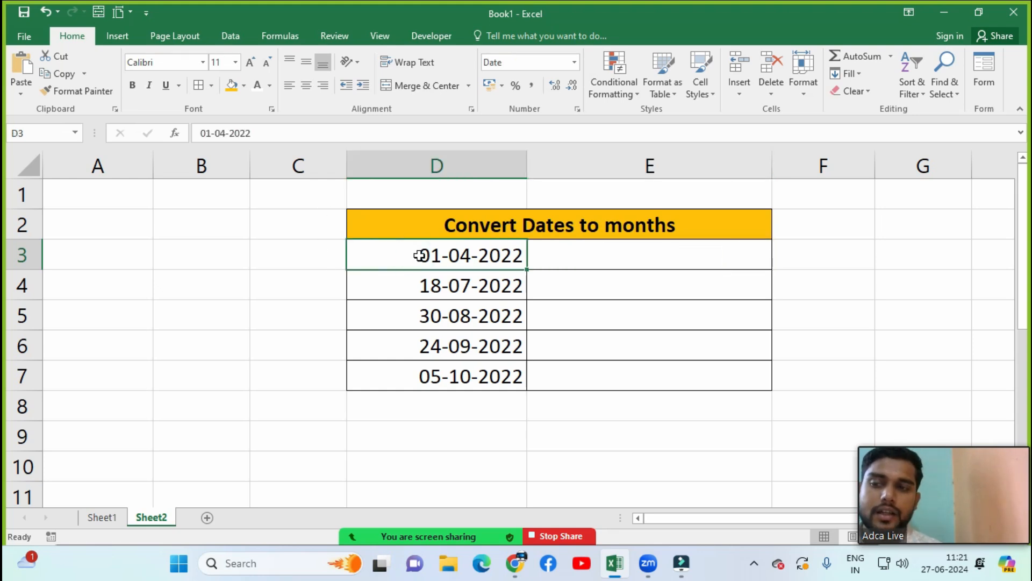
# - Check the participant list of the Zoom meeting and close it
pyautogui.click(296, 522)
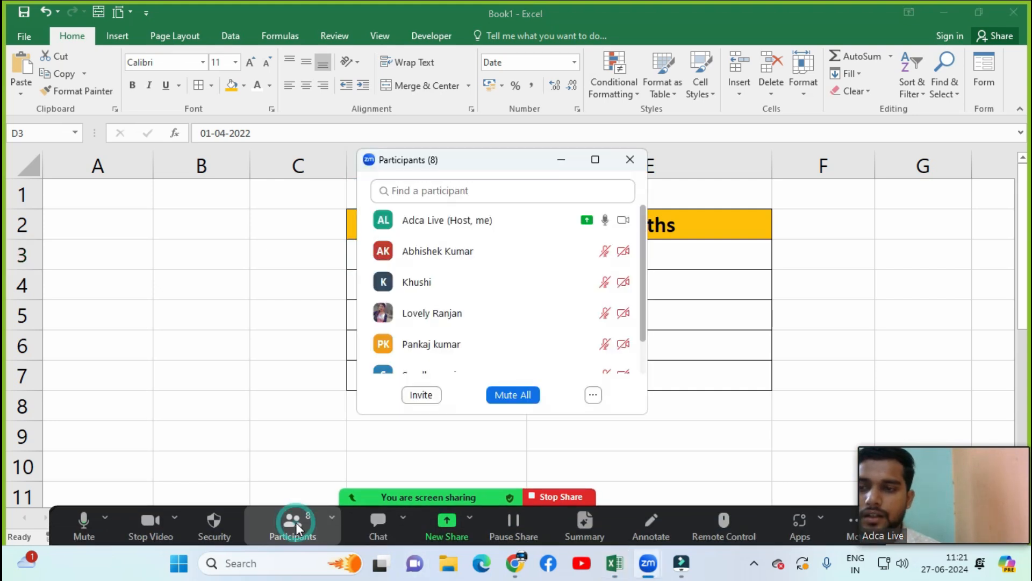
pyautogui.click(629, 160)
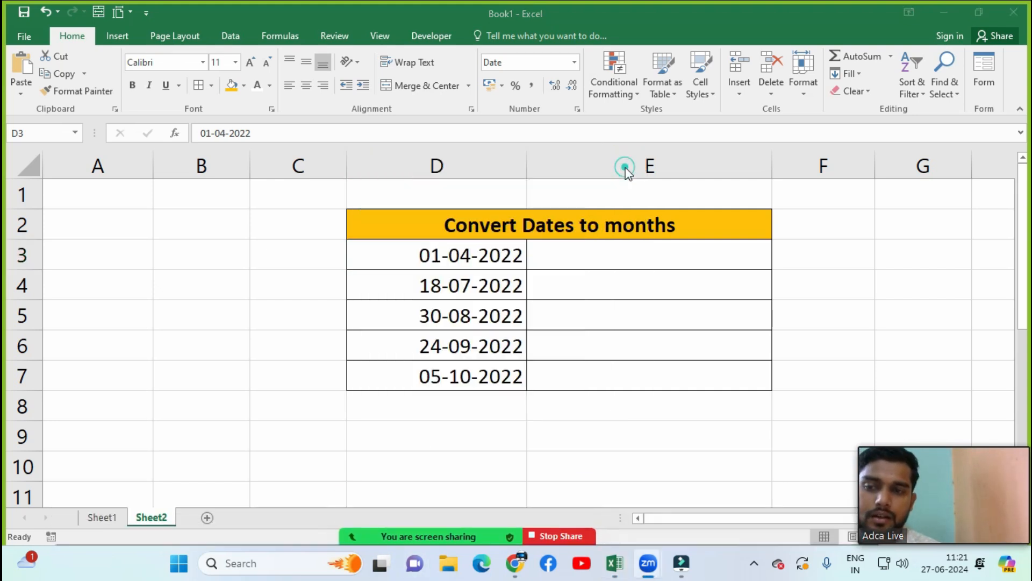
pyautogui.click(559, 252)
pyautogui.click(565, 283)
pyautogui.click(560, 254)
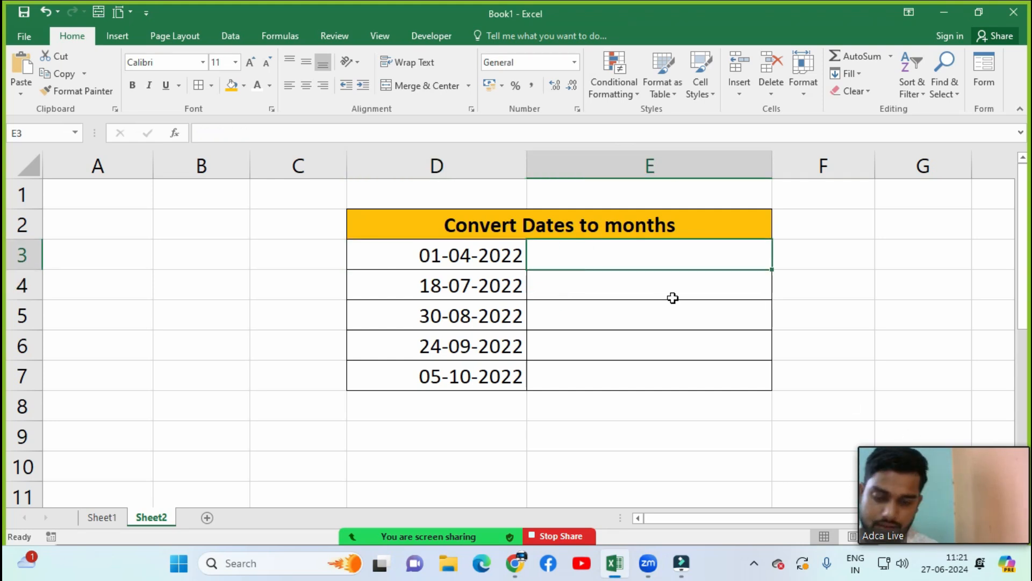
pyautogui.write('=text')
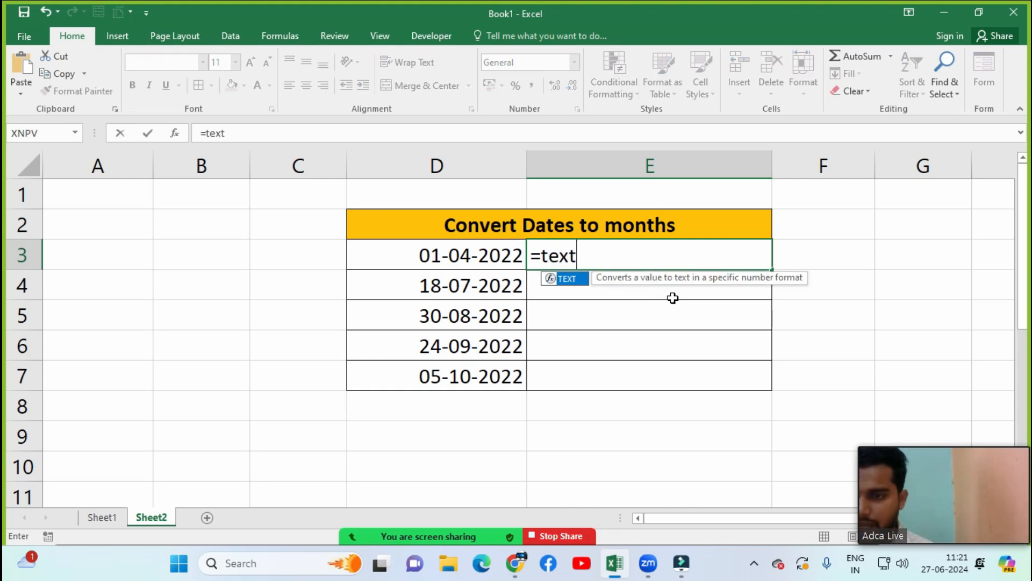
pyautogui.press('Tab')
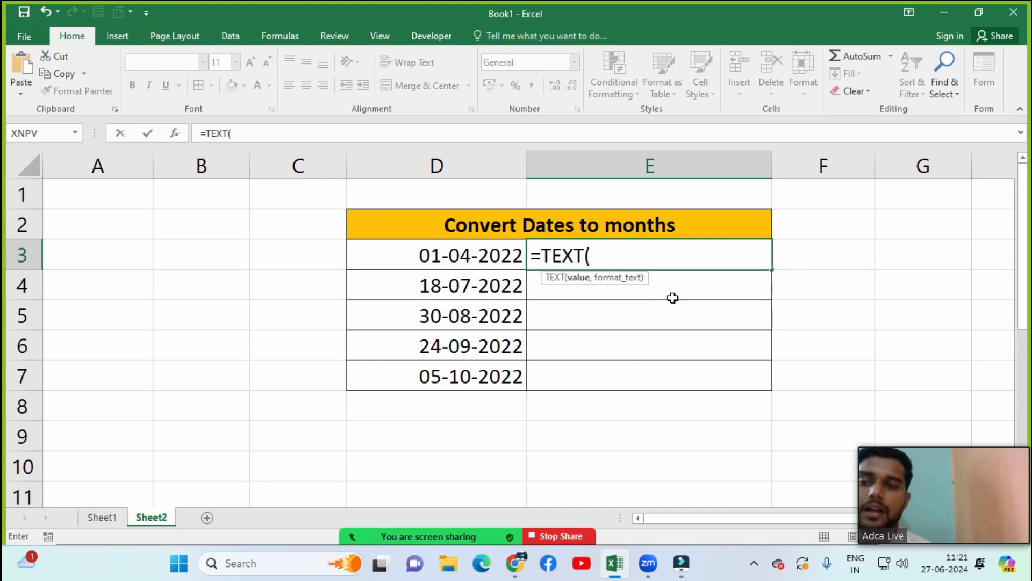
pyautogui.click(496, 267)
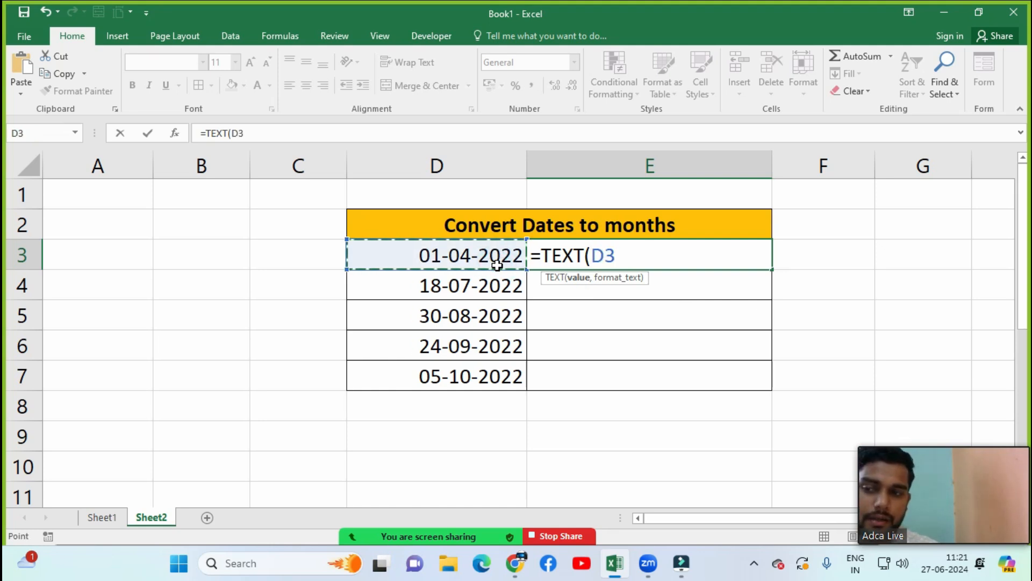
pyautogui.press('Escape')
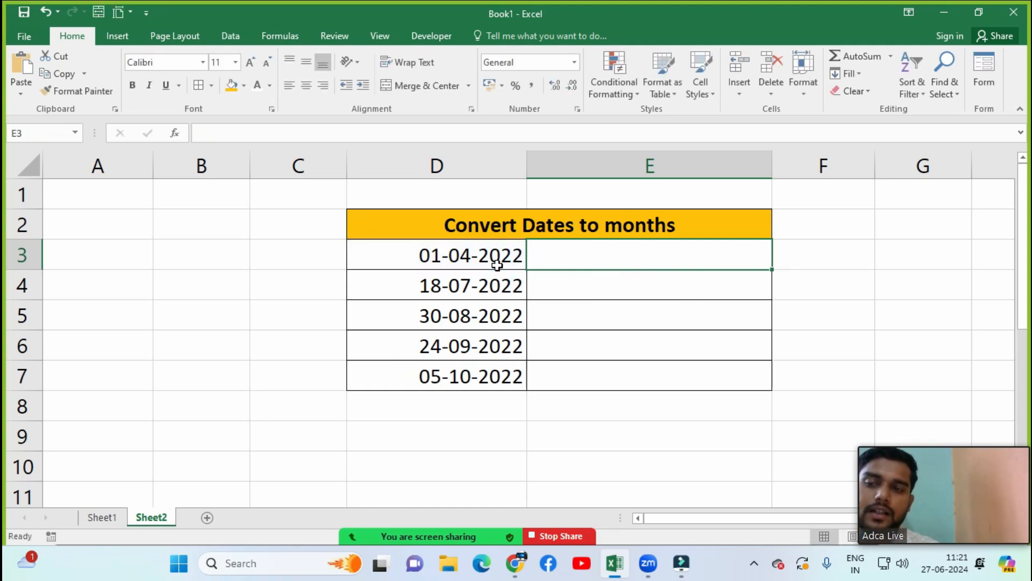
pyautogui.click(497, 265)
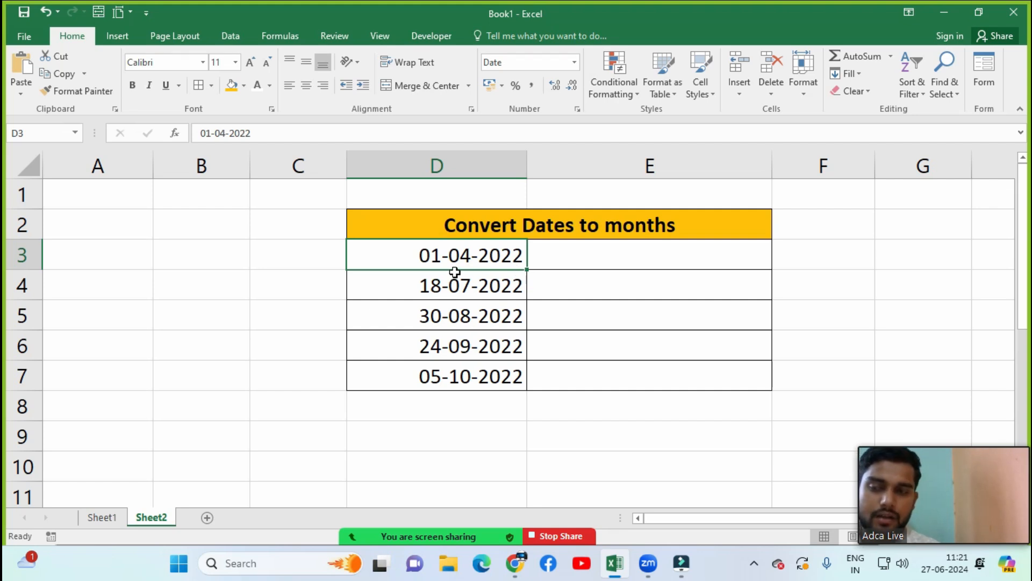
# - Enter =TEXT(D3,"dddd") in E3 to convert the first date to its full weekday name
pyautogui.click(575, 249)
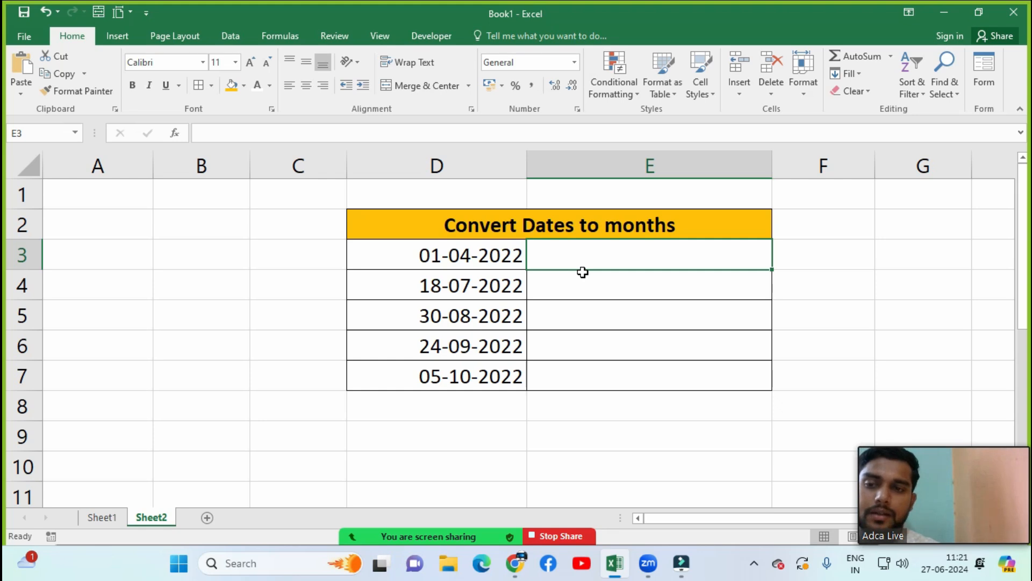
pyautogui.write('=text')
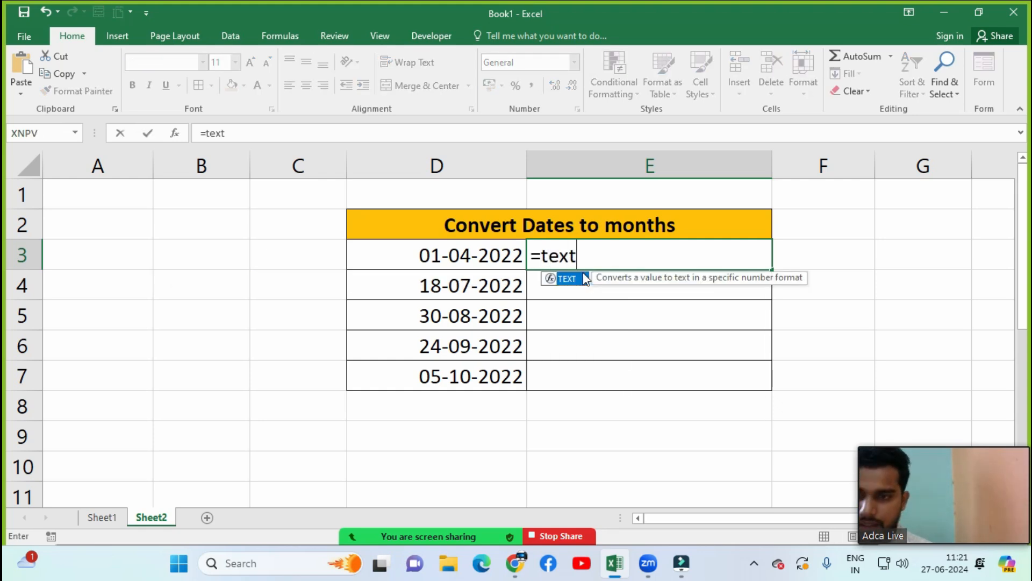
pyautogui.press('Tab')
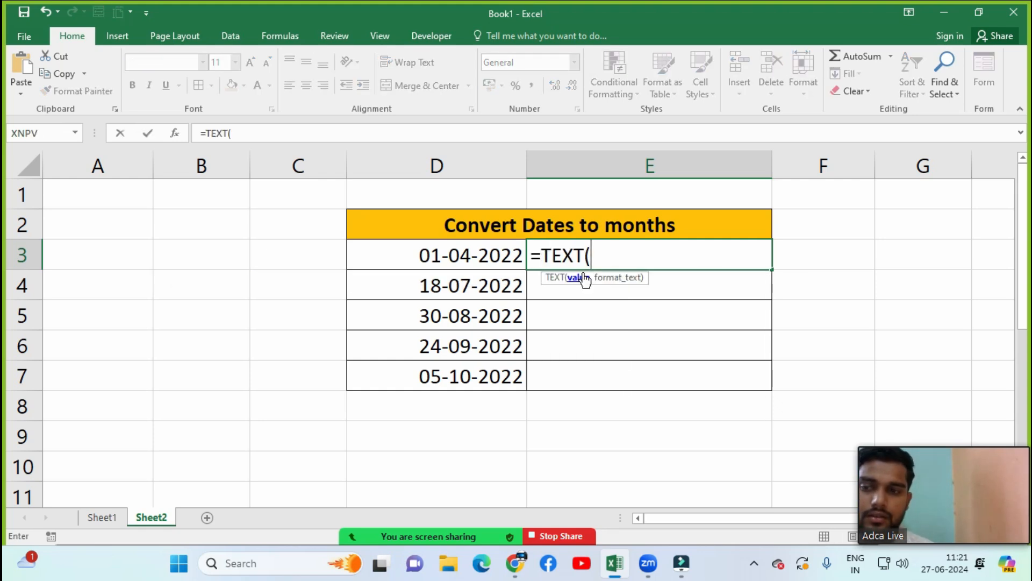
pyautogui.click(443, 264)
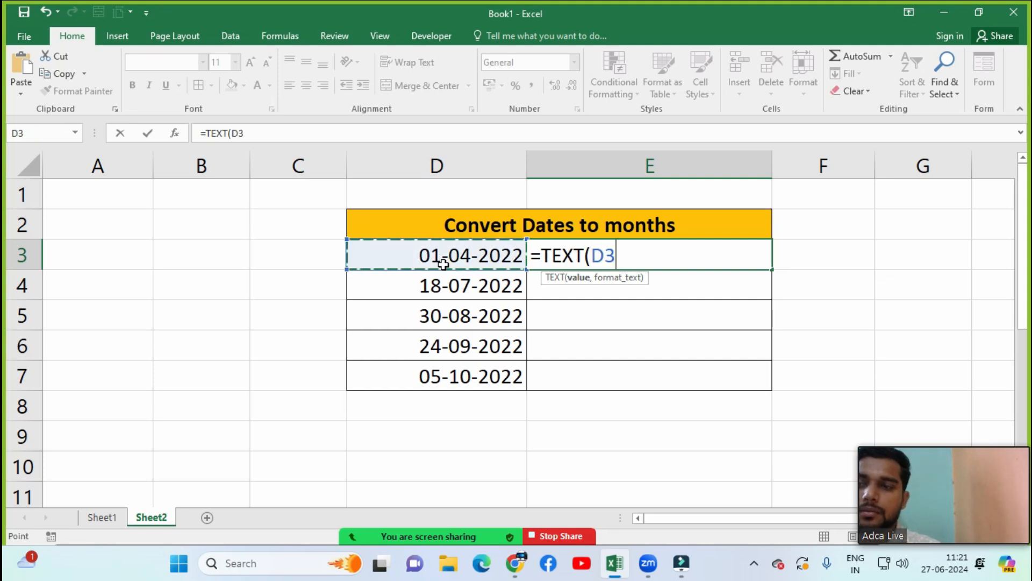
pyautogui.write(',')
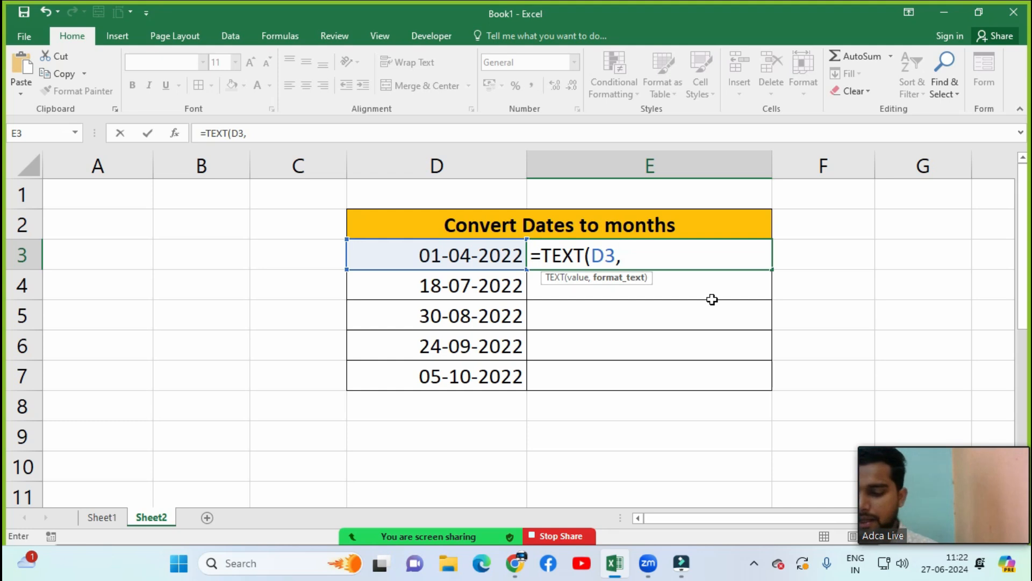
pyautogui.write('"')
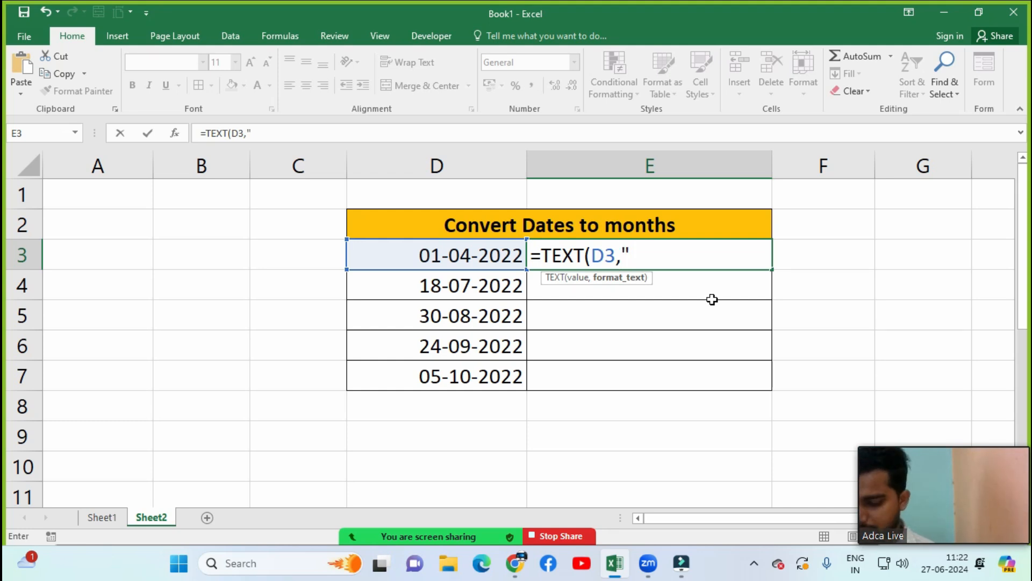
pyautogui.write('dddd"')
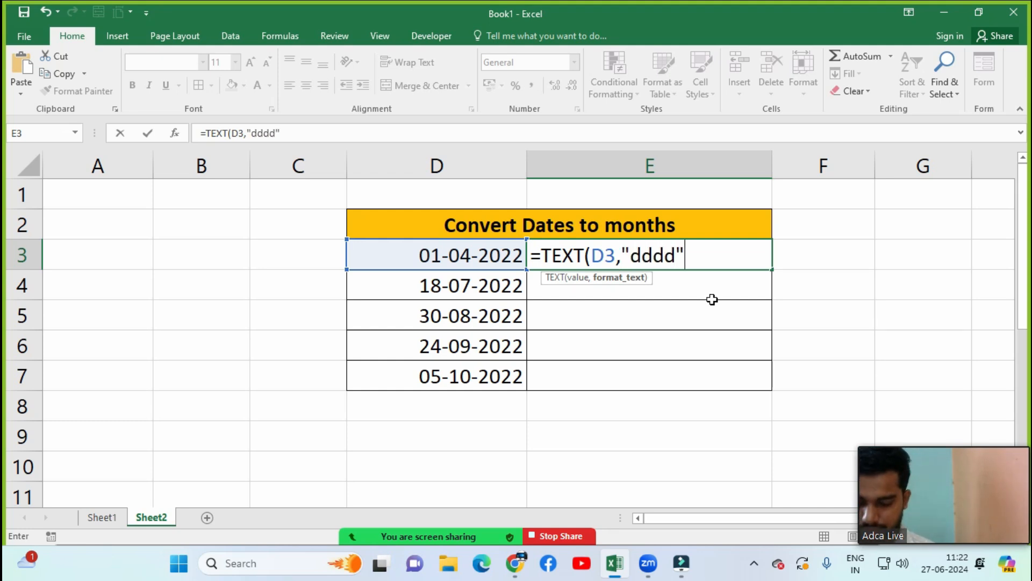
pyautogui.write(')')
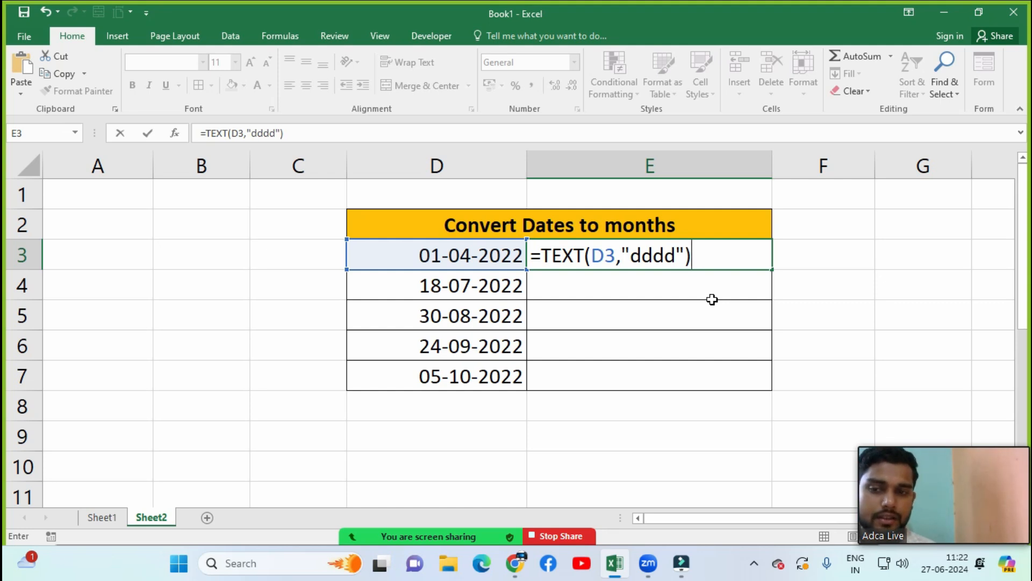
pyautogui.press('Return')
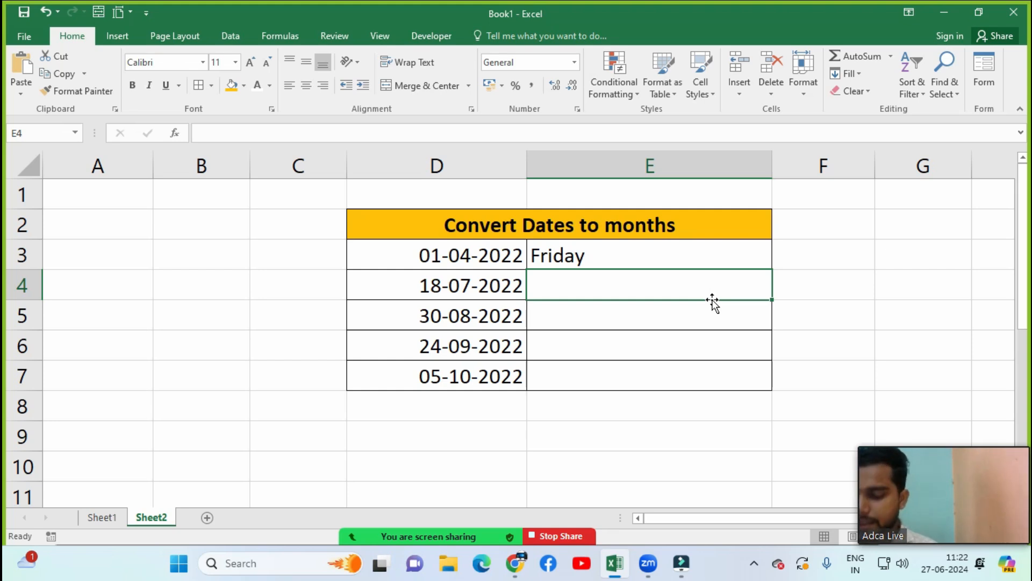
# - Apply the custom number format dd to cell E3, which holds the TEXT formula
pyautogui.press('Up')
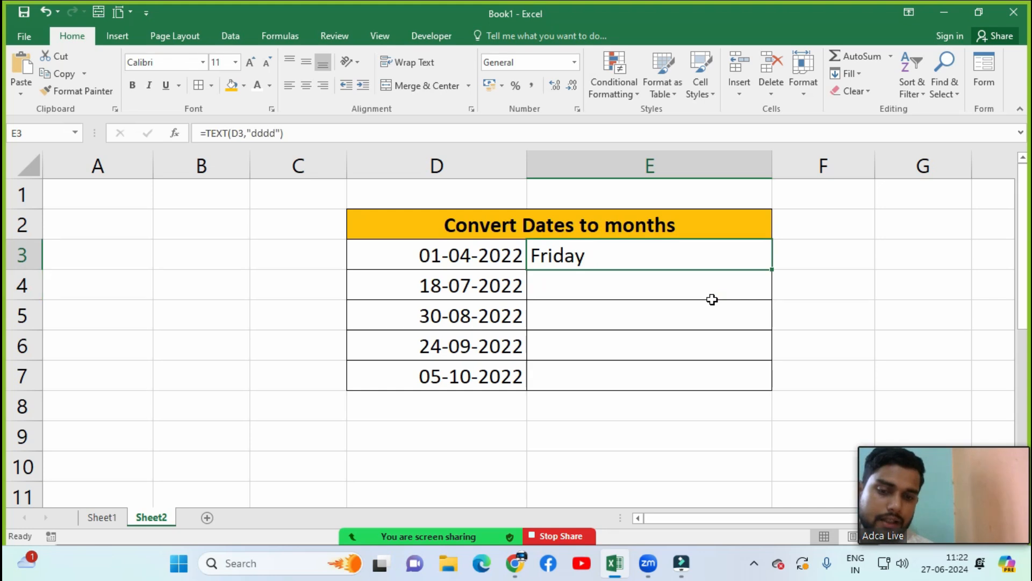
pyautogui.press('F2')
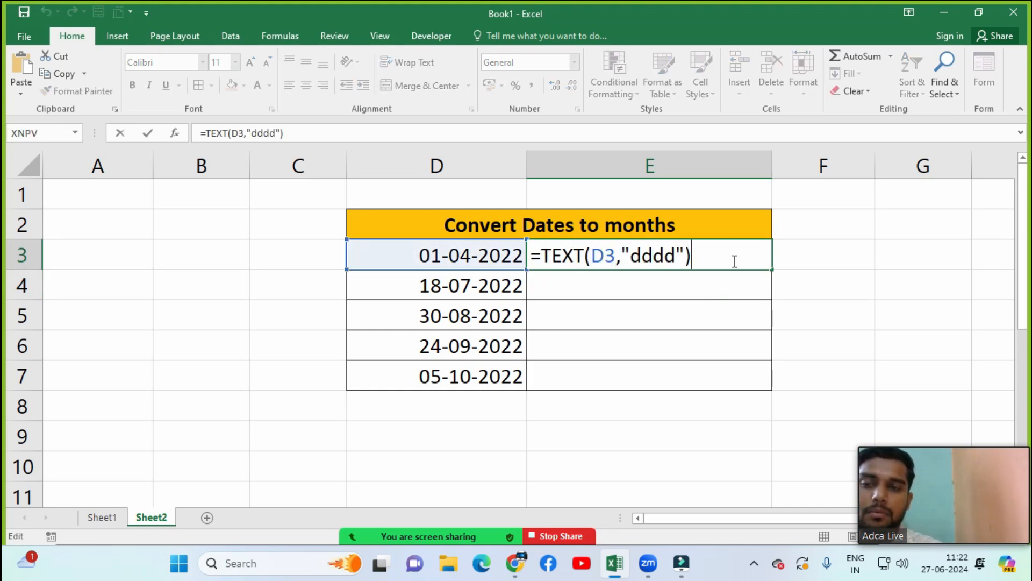
pyautogui.hotkey('ctrl', 'Return')
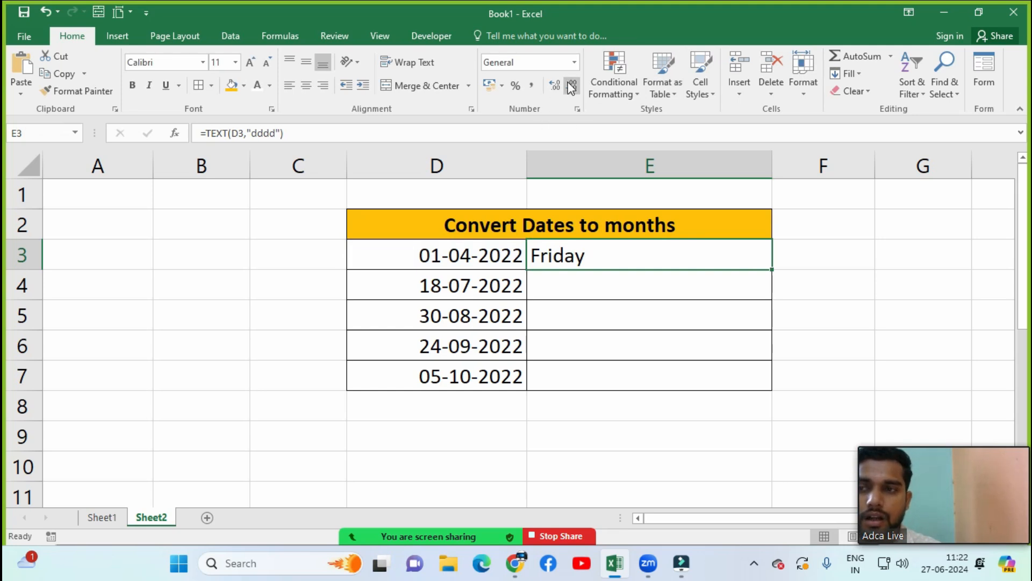
pyautogui.click(574, 65)
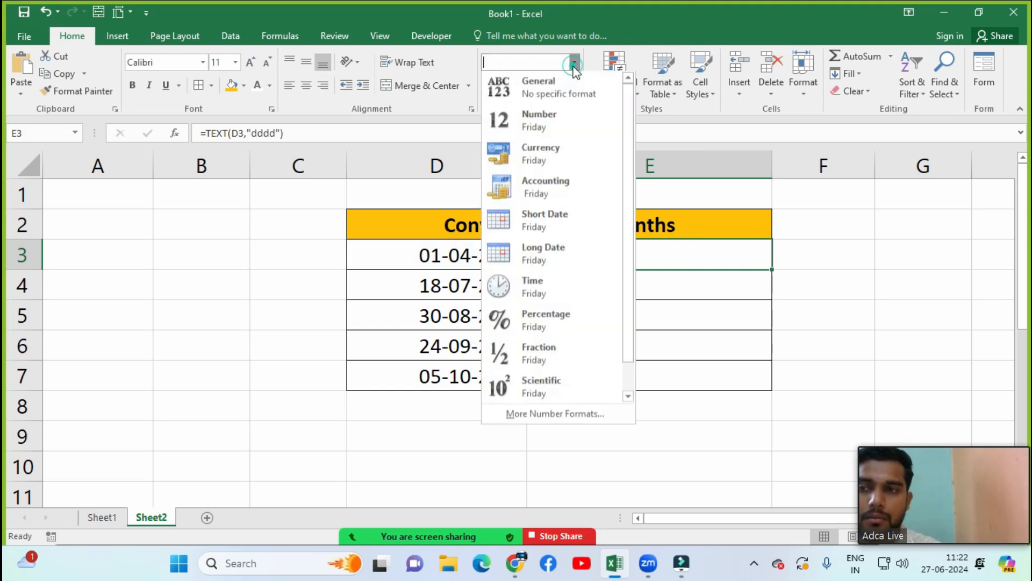
pyautogui.click(536, 417)
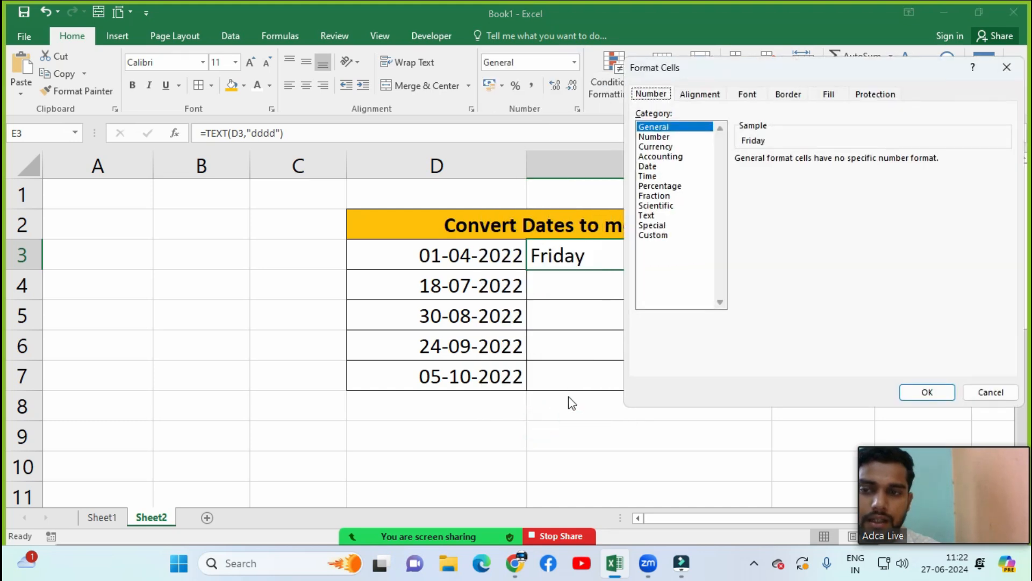
pyautogui.click(650, 235)
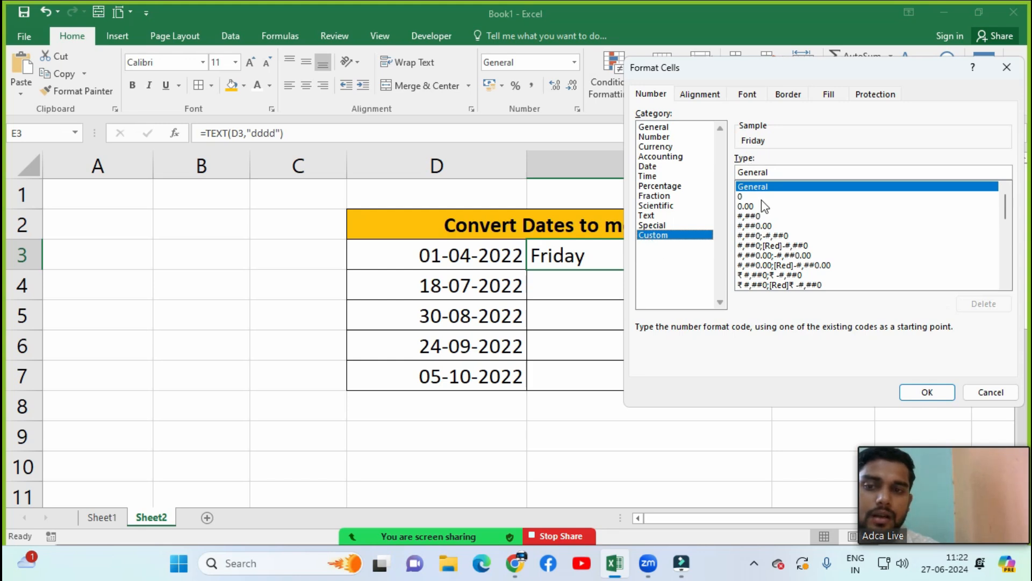
pyautogui.moveTo(1008, 212); pyautogui.dragTo(1008, 248)
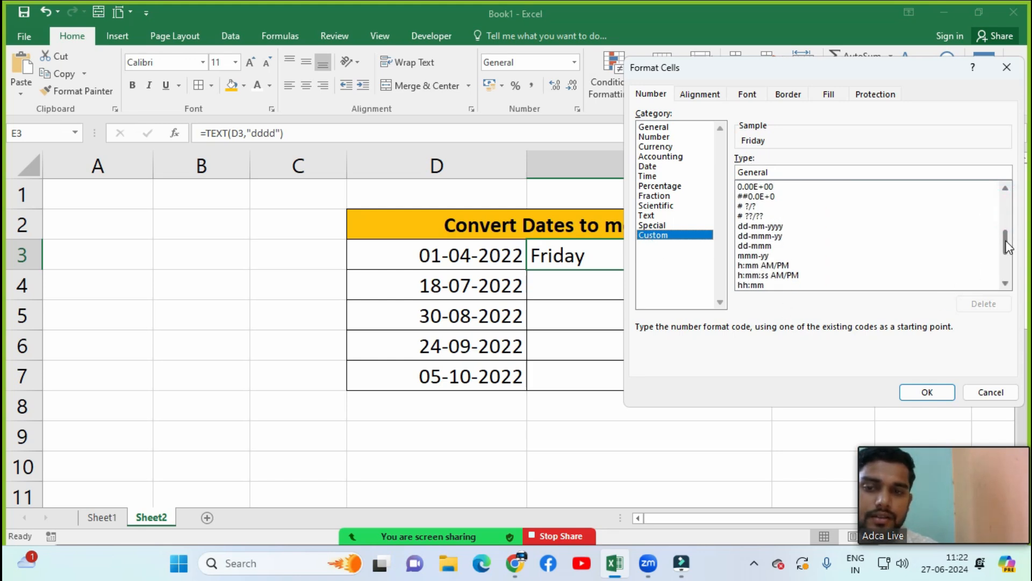
pyautogui.click(770, 227)
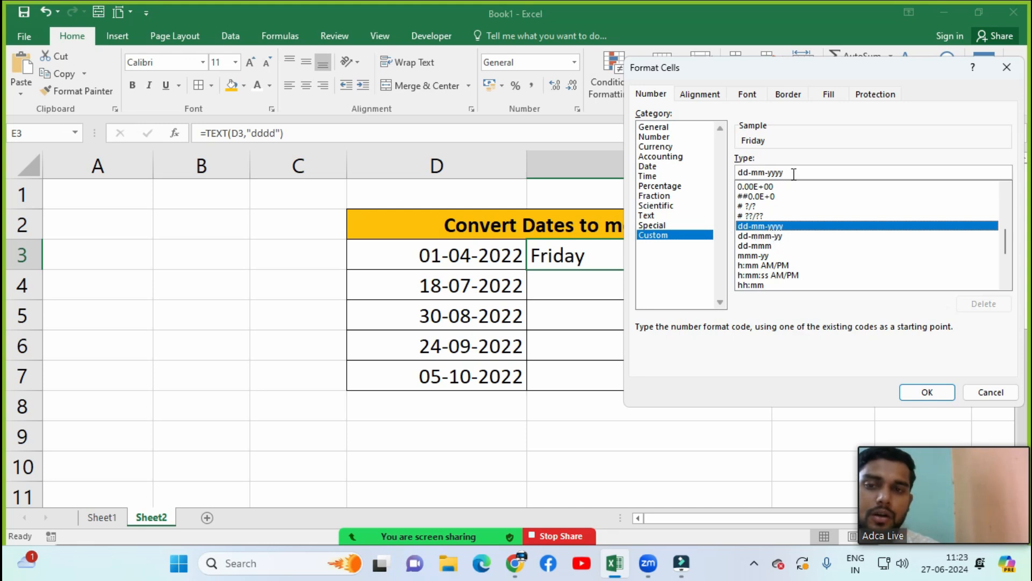
pyautogui.moveTo(793, 174); pyautogui.dragTo(734, 174)
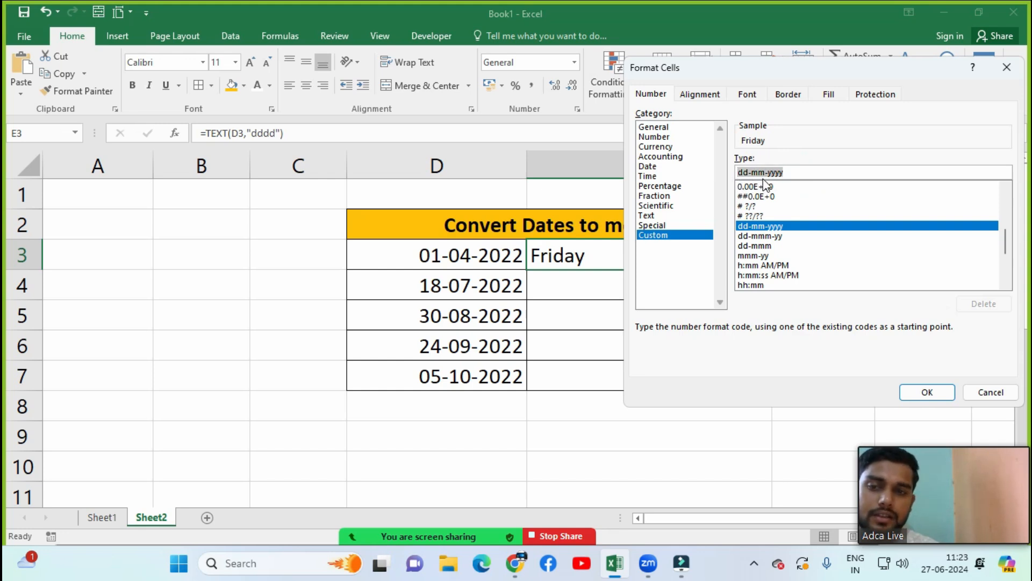
pyautogui.press('BackSpace')
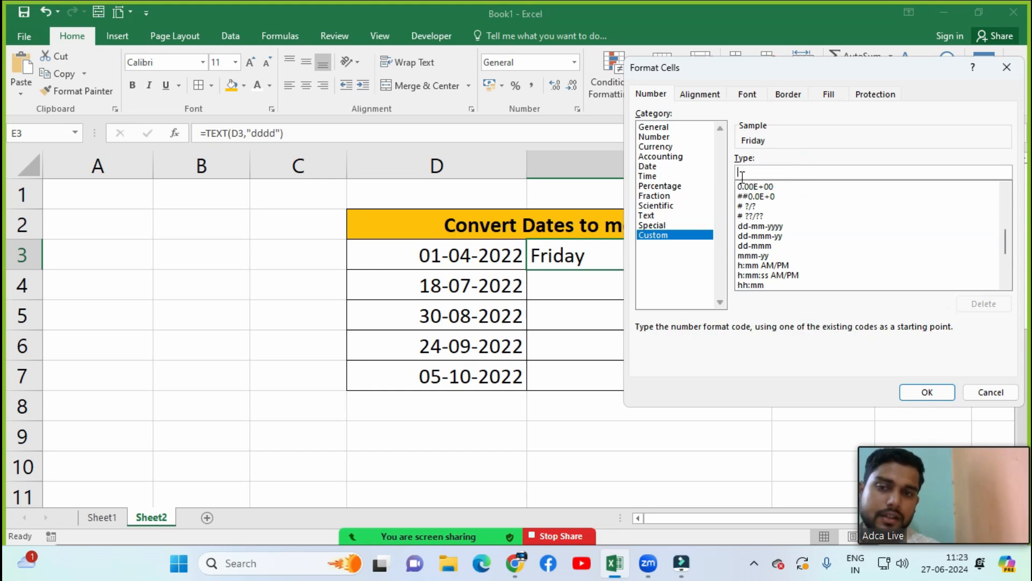
pyautogui.write('dd')
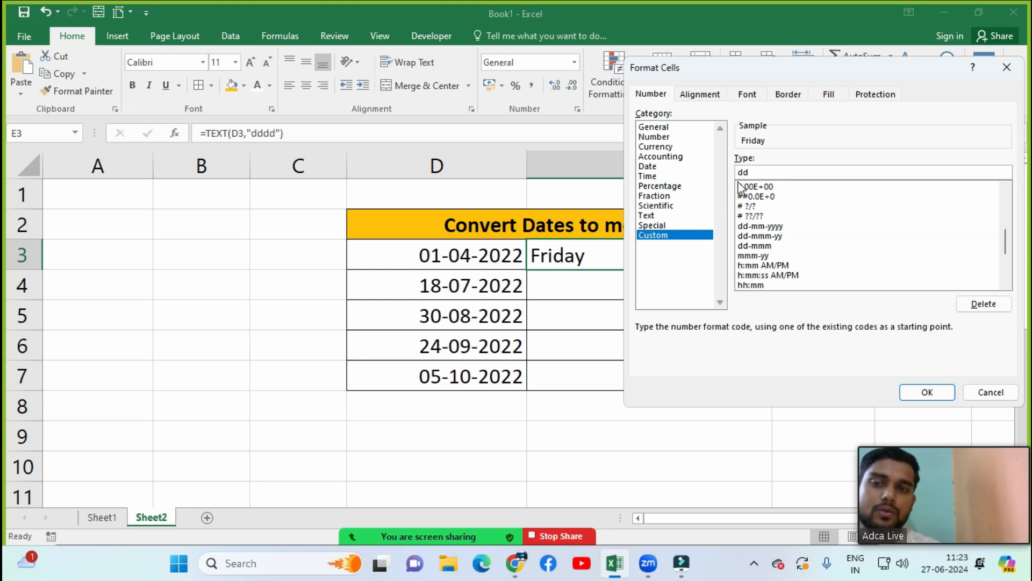
pyautogui.click(907, 392)
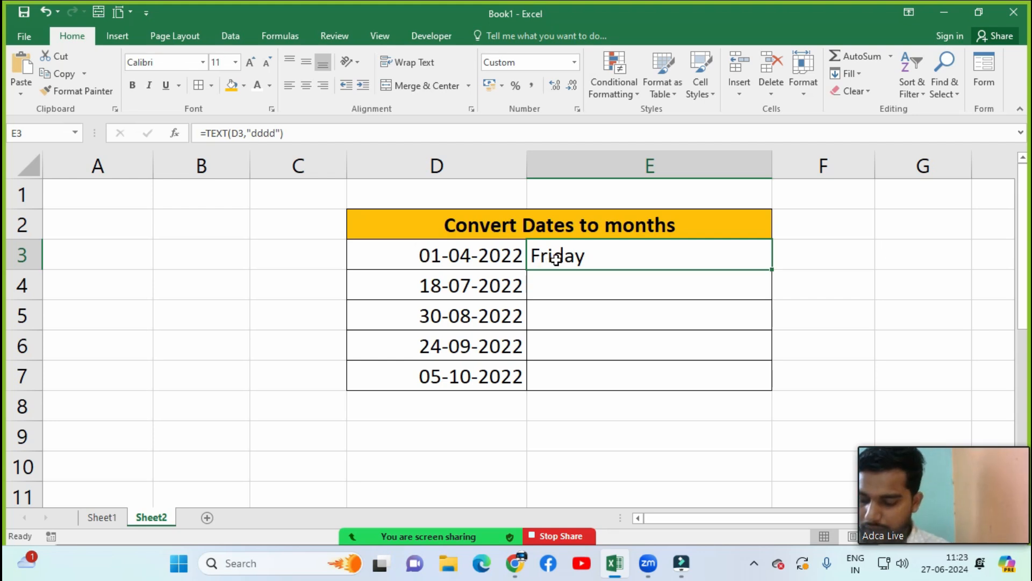
# - Change the format code in E3's TEXT formula to "ddd" for the abbreviated weekday name
pyautogui.press('F2')
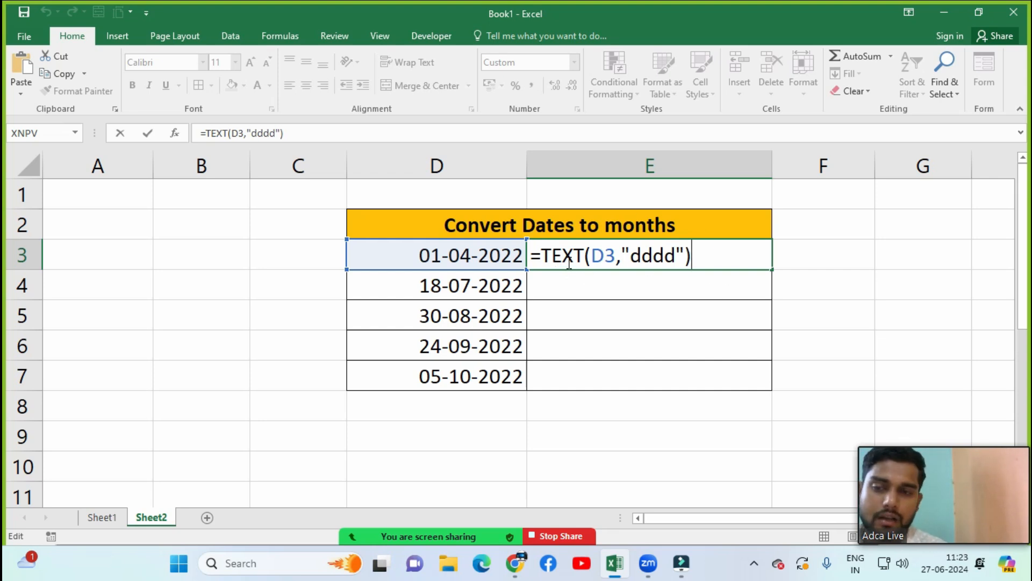
pyautogui.click(665, 256)
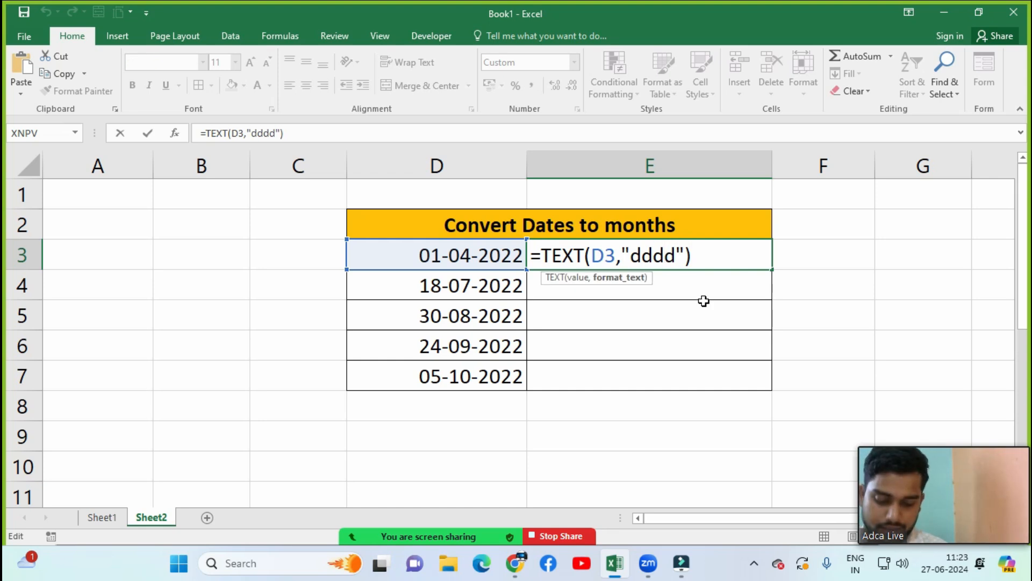
pyautogui.press('Delete')
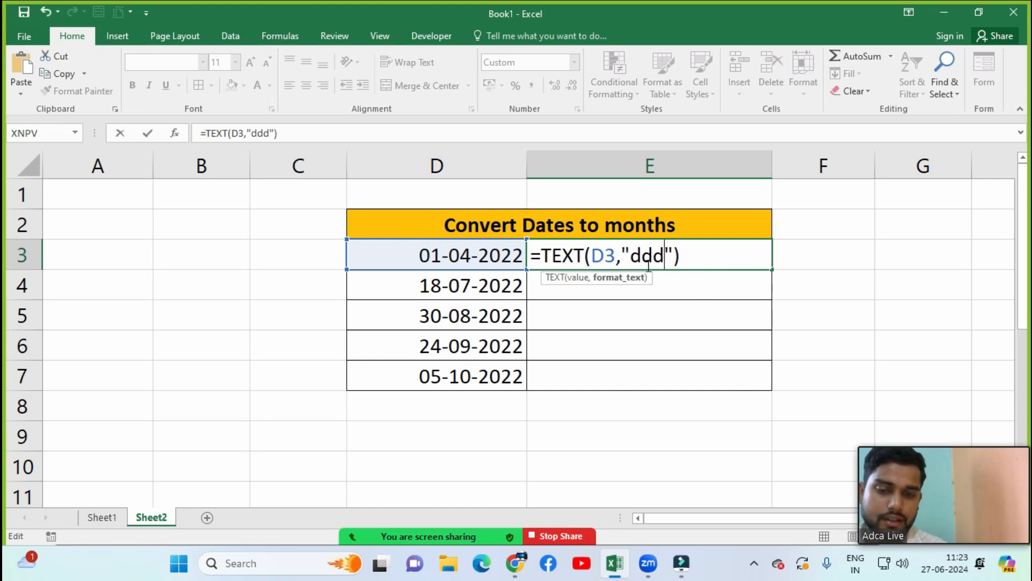
pyautogui.press('Return')
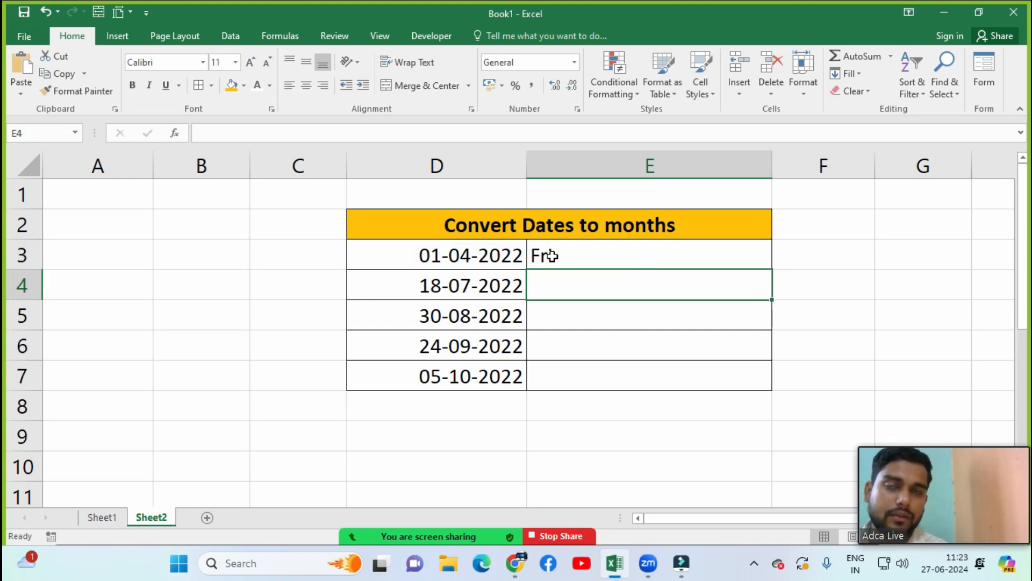
# - Shorten the format code in E3's TEXT formula to "dd" for the two-digit day and review the formula
pyautogui.click(552, 256)
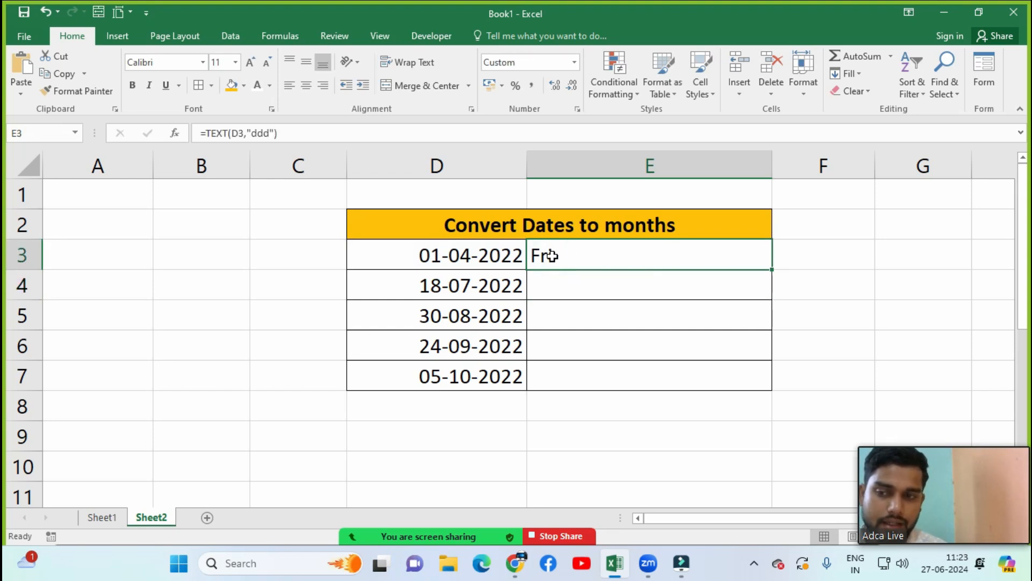
pyautogui.doubleClick(553, 256)
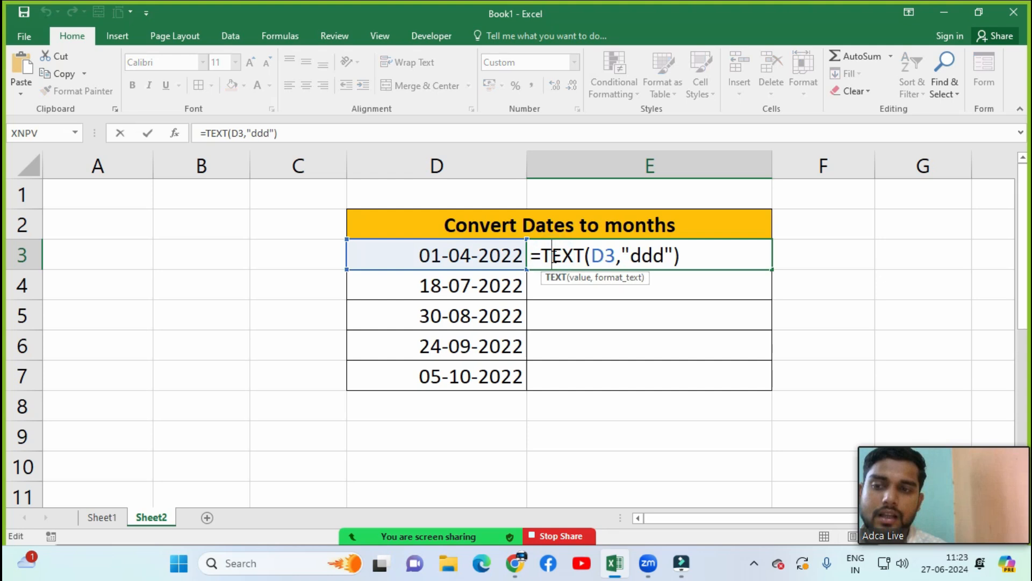
pyautogui.click(649, 255)
pyautogui.press('Delete')
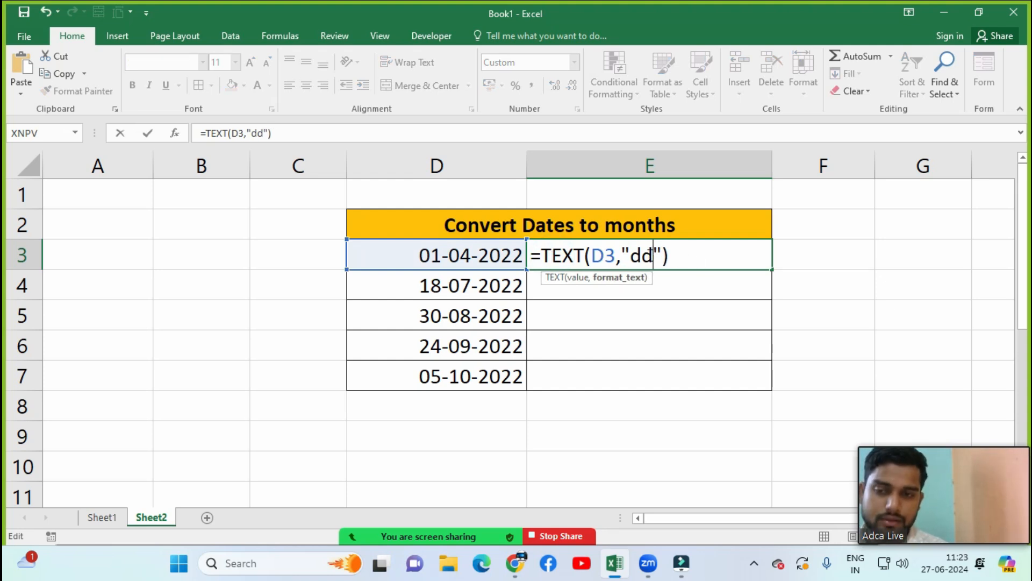
pyautogui.press('Return')
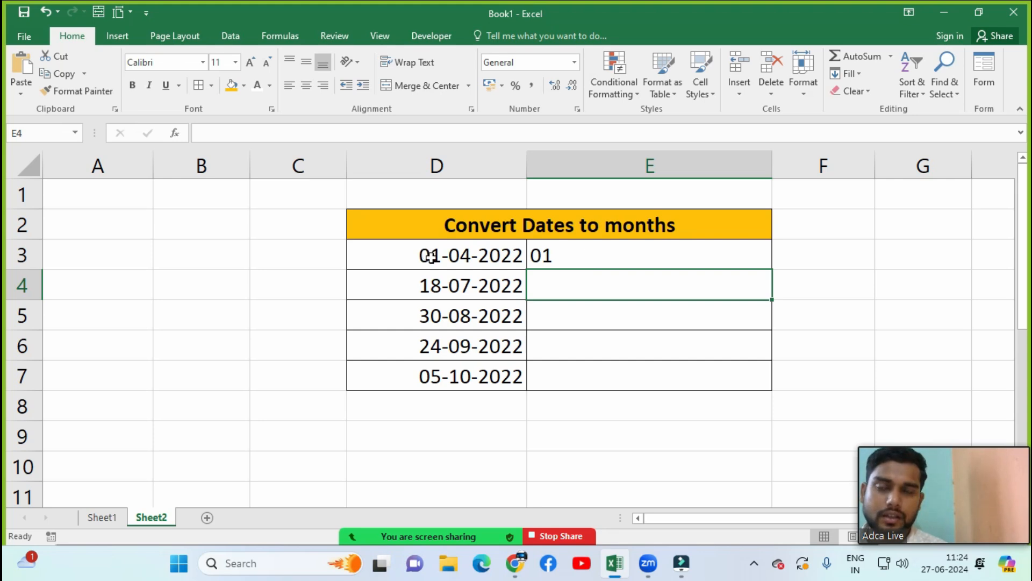
pyautogui.doubleClick(555, 258)
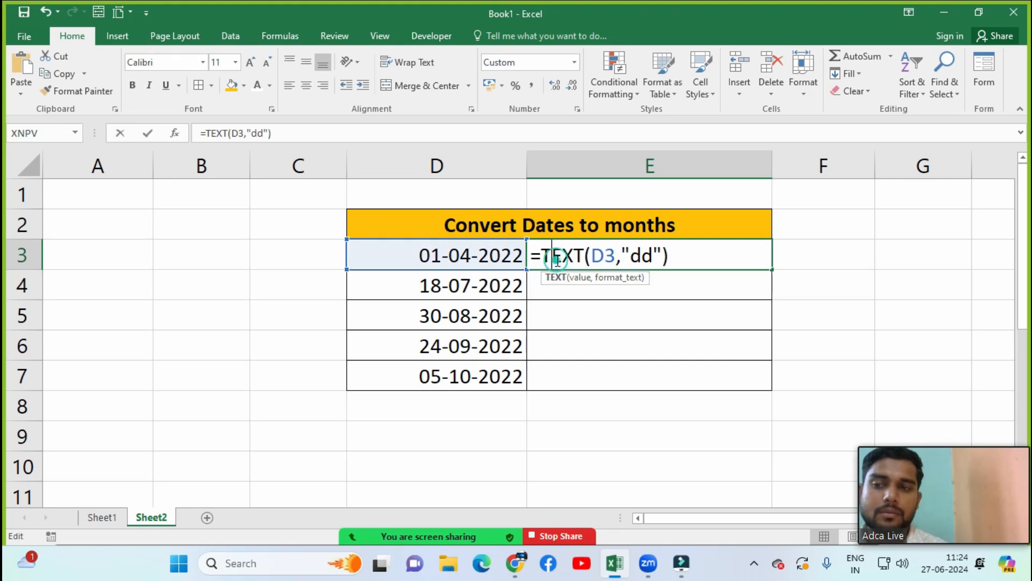
pyautogui.click(650, 257)
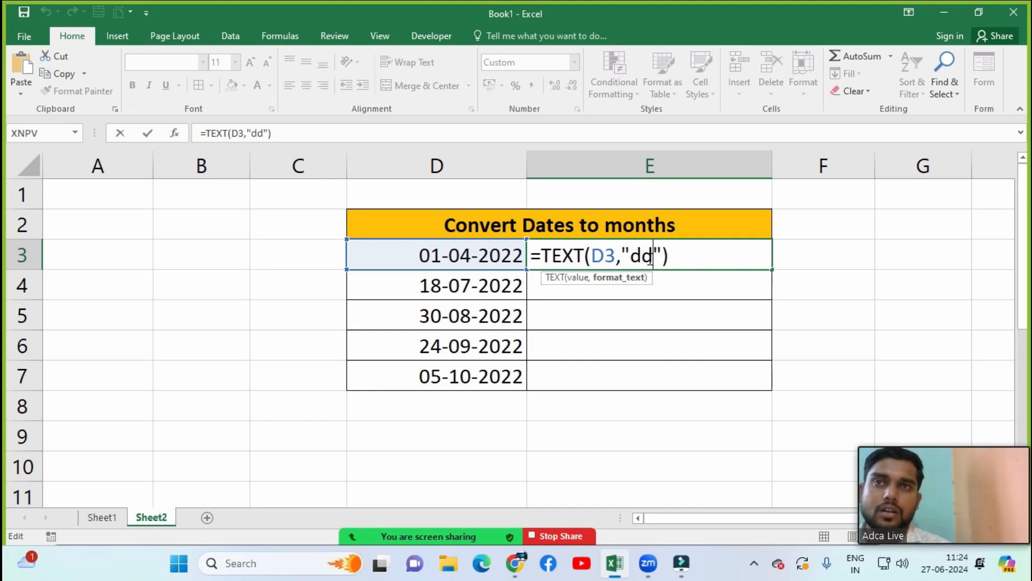
pyautogui.hotkey('ctrl', 'Return')
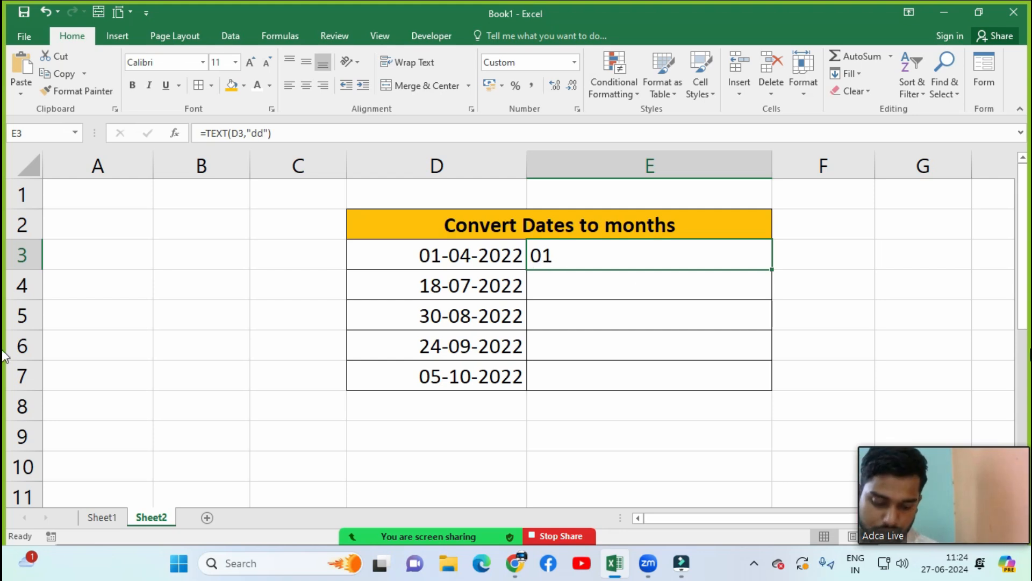
# - Replace E3's formula with =TEXT(D3,"mmmm") to convert the first date to its full month name
pyautogui.press('Delete')
pyautogui.write('=text')
pyautogui.press('Tab')
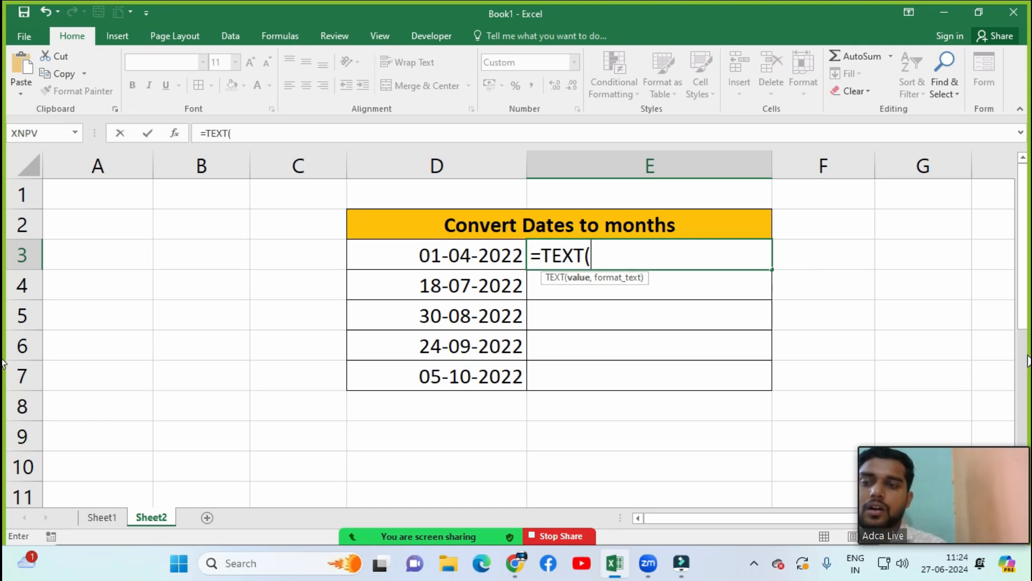
pyautogui.click(478, 252)
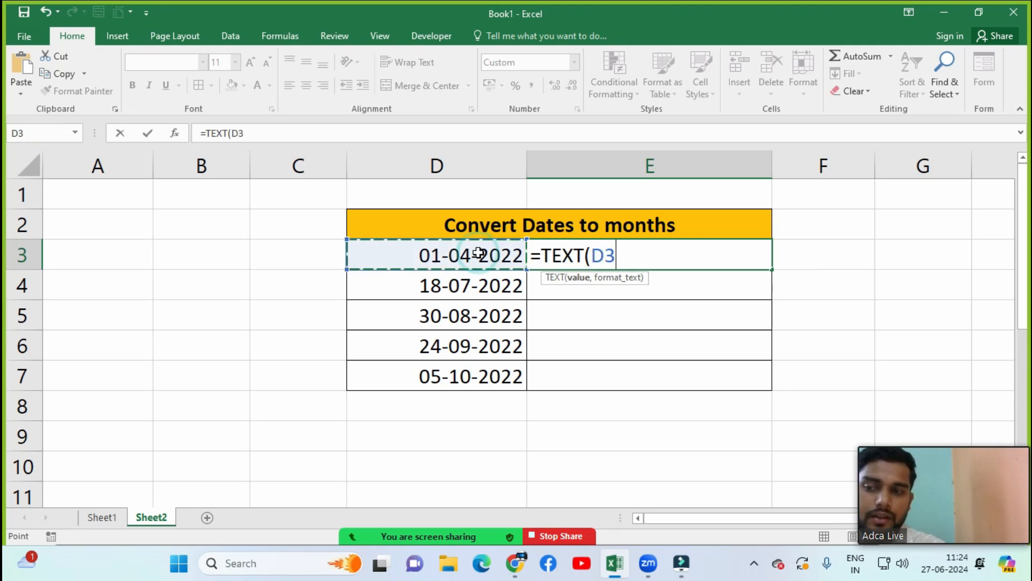
pyautogui.write(',')
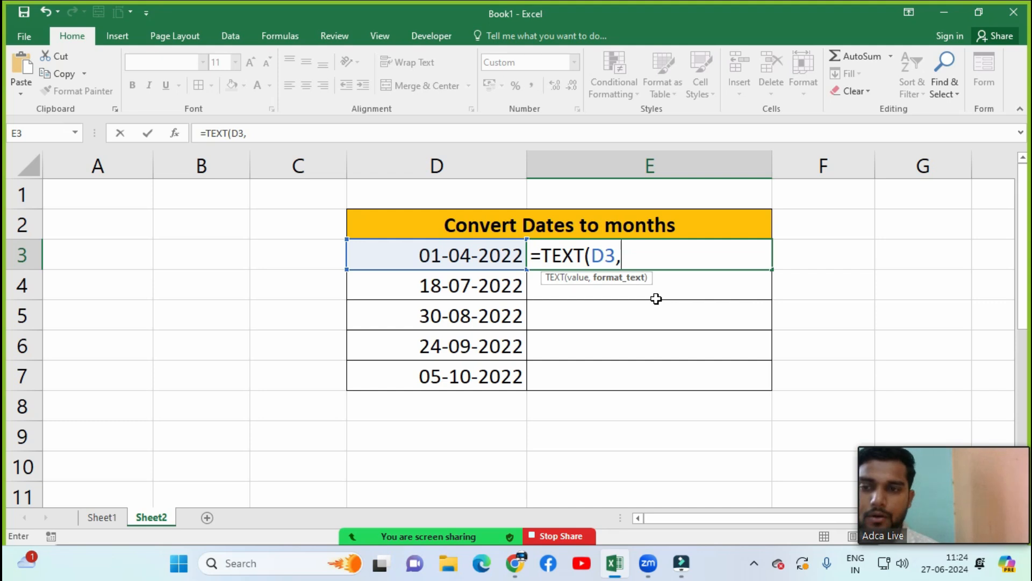
pyautogui.write('"')
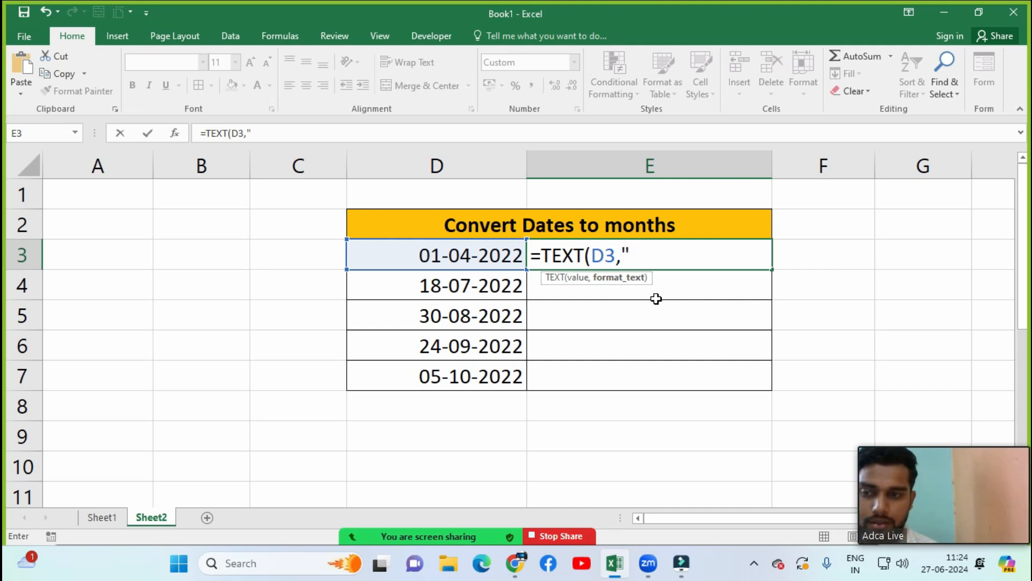
pyautogui.write('mmmm')
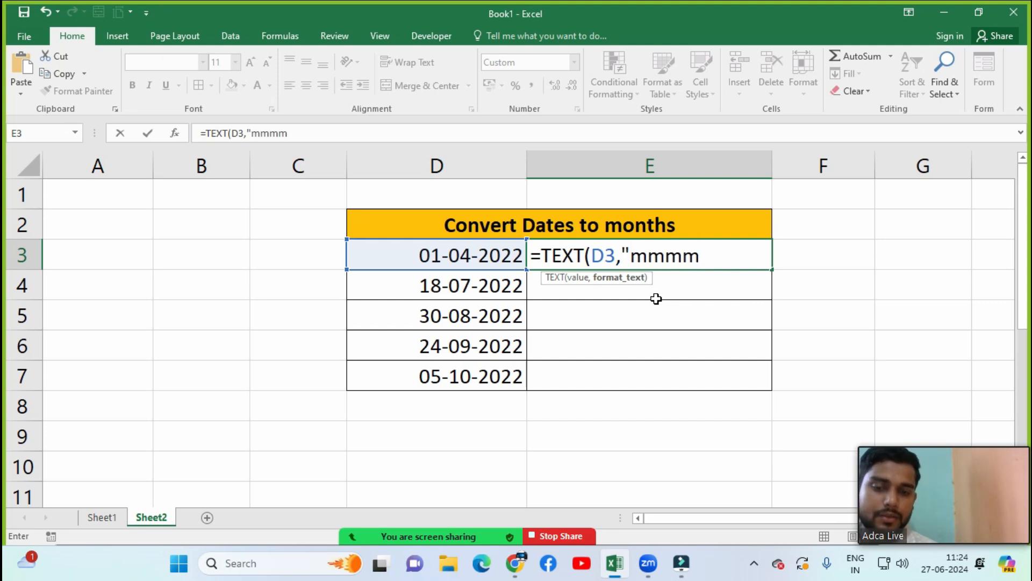
pyautogui.write('")')
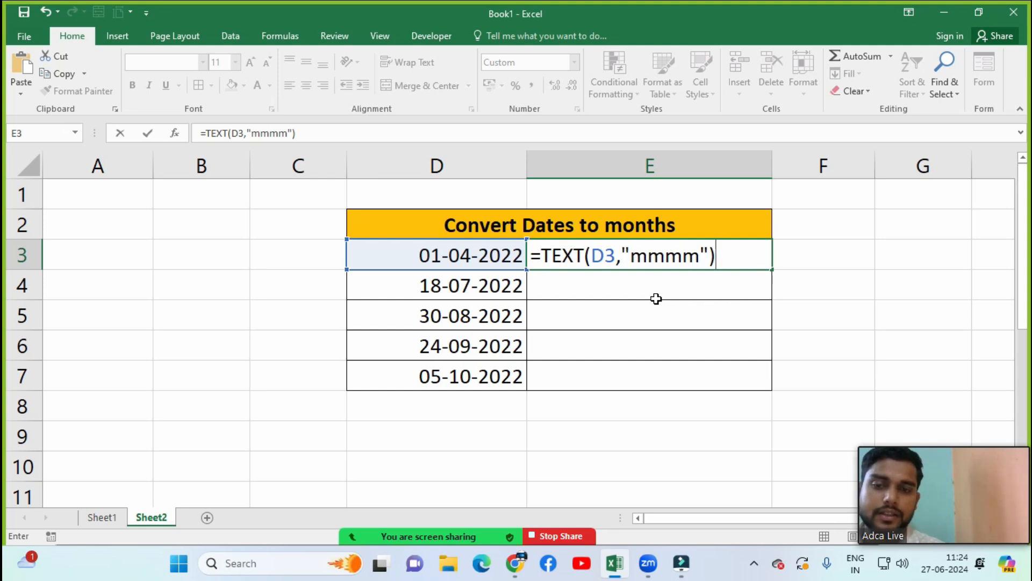
pyautogui.press('Return')
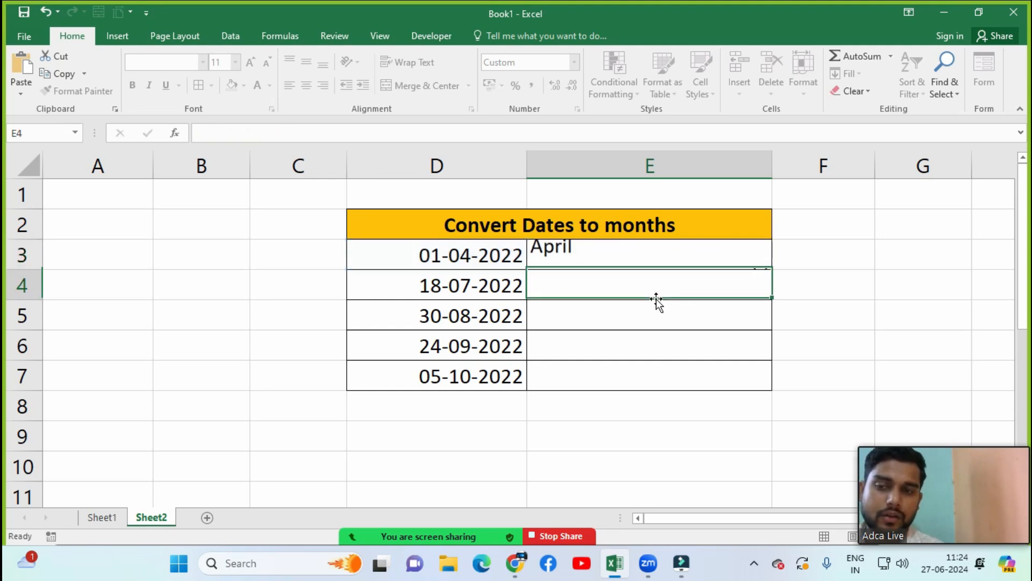
pyautogui.click(645, 259)
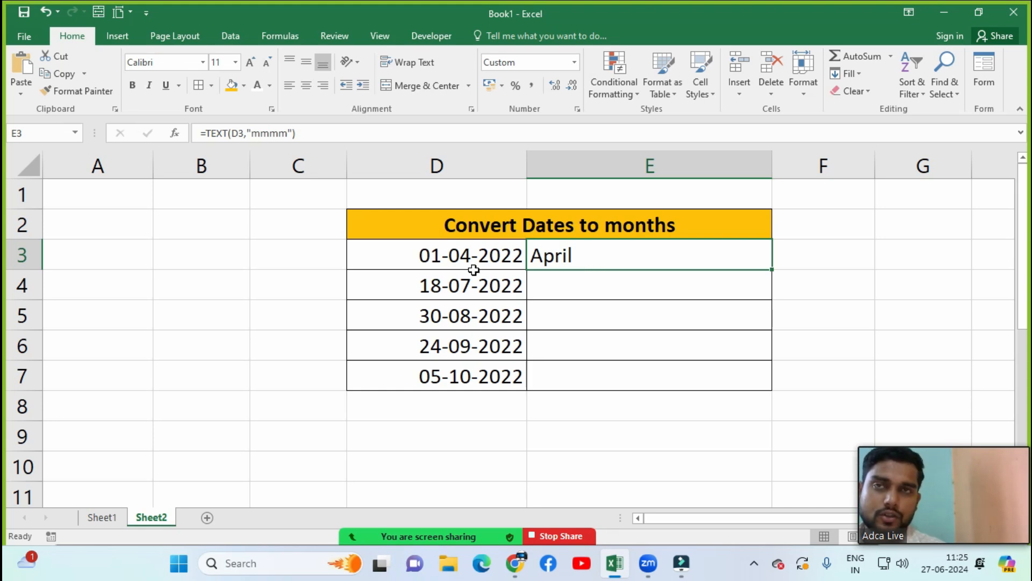
# - Change the format code in E3's TEXT formula to "mmm" for the abbreviated month name
pyautogui.doubleClick(571, 269)
pyautogui.click(665, 256)
pyautogui.press('Delete')
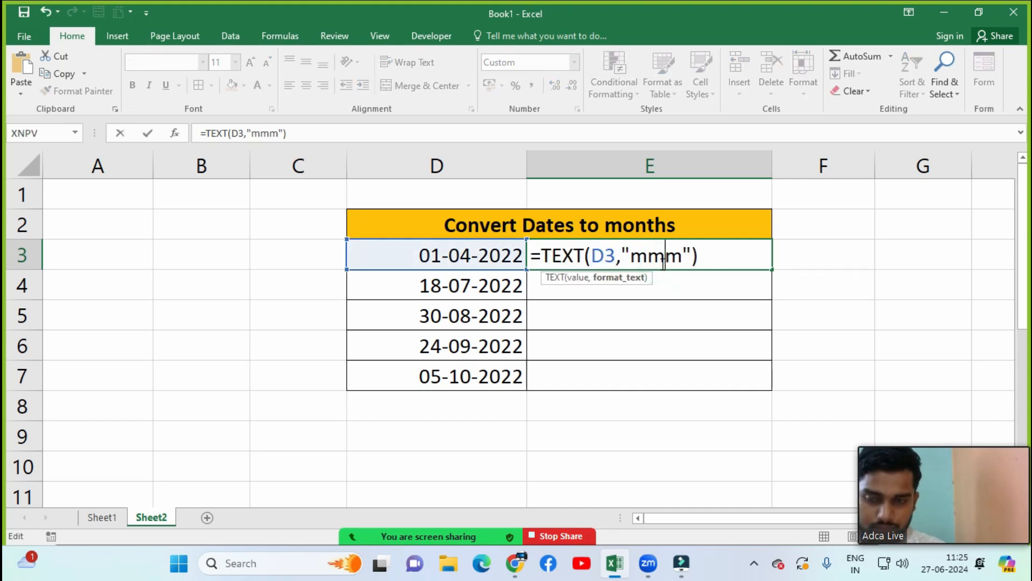
pyautogui.press('Return')
pyautogui.click(571, 256)
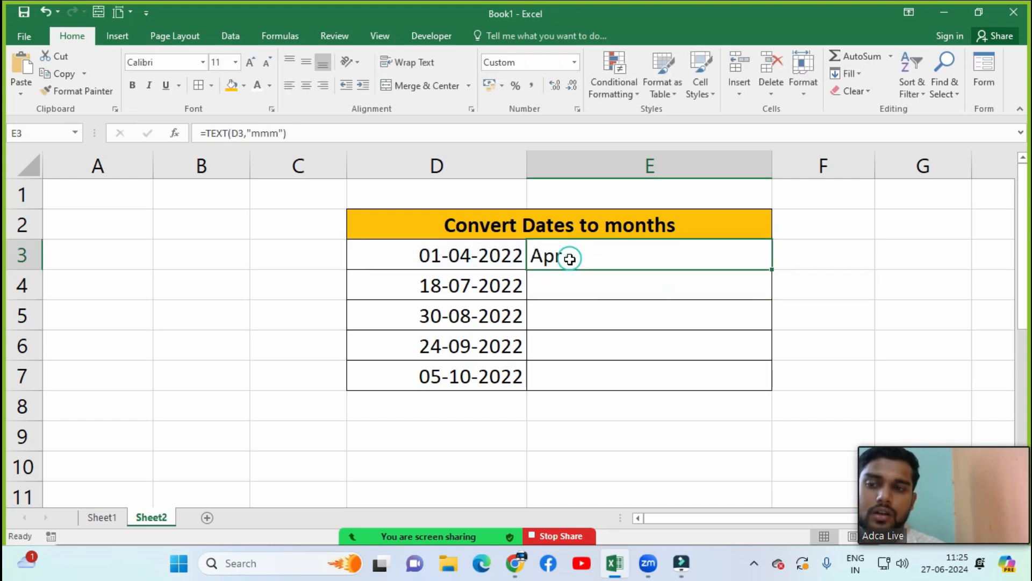
# - Shorten the format code in E3's TEXT formula to "mm" for the two-digit month and review the formula
pyautogui.doubleClick(604, 261)
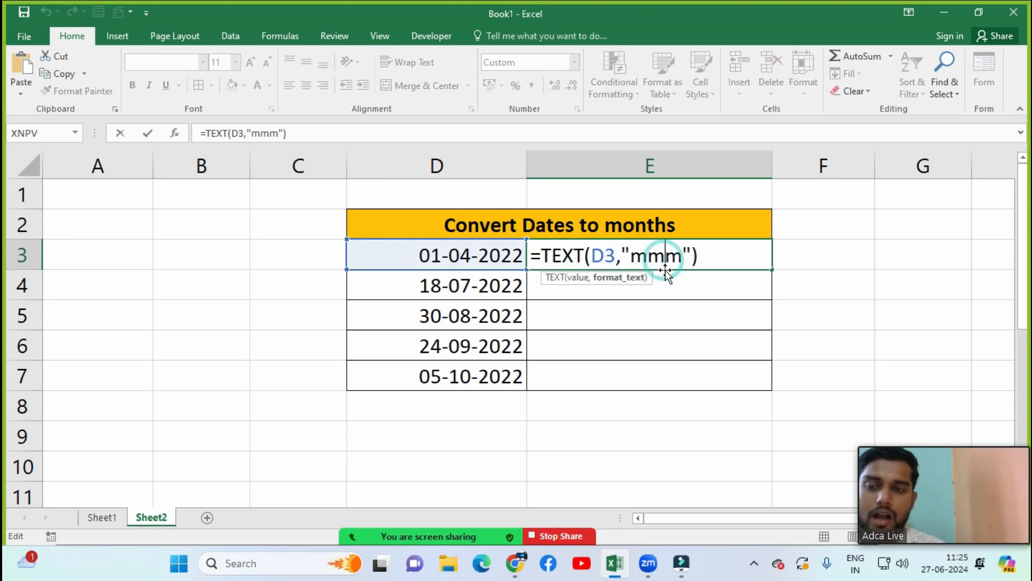
pyautogui.write('m')
pyautogui.press('Delete')
pyautogui.press('BackSpace')
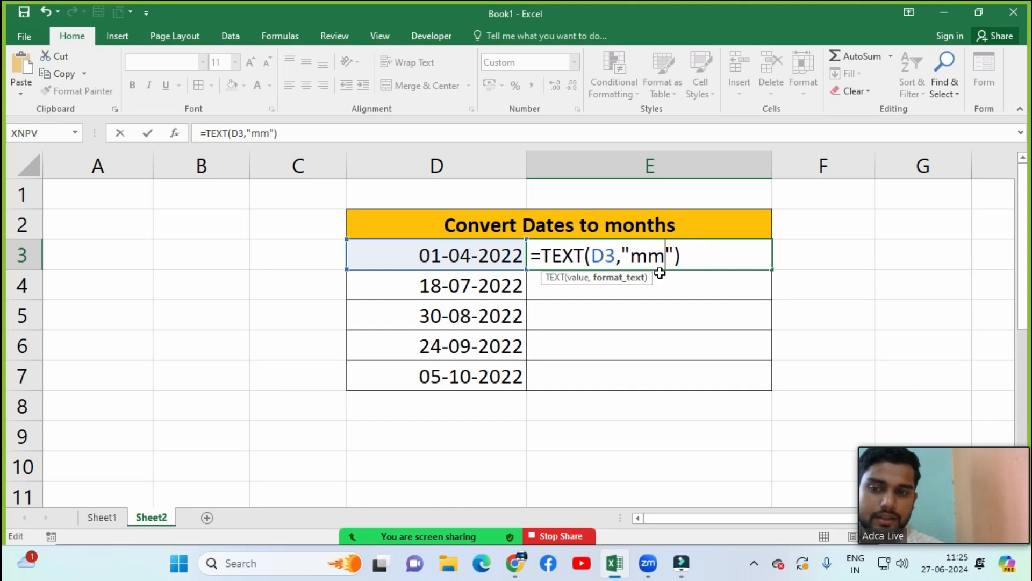
pyautogui.press('Return')
pyautogui.click(640, 260)
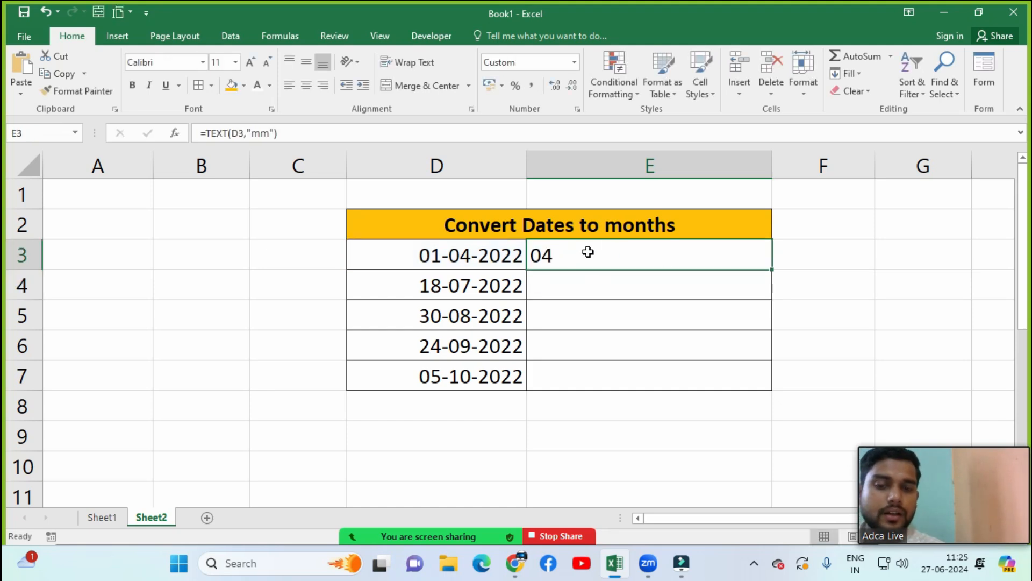
pyautogui.doubleClick(588, 252)
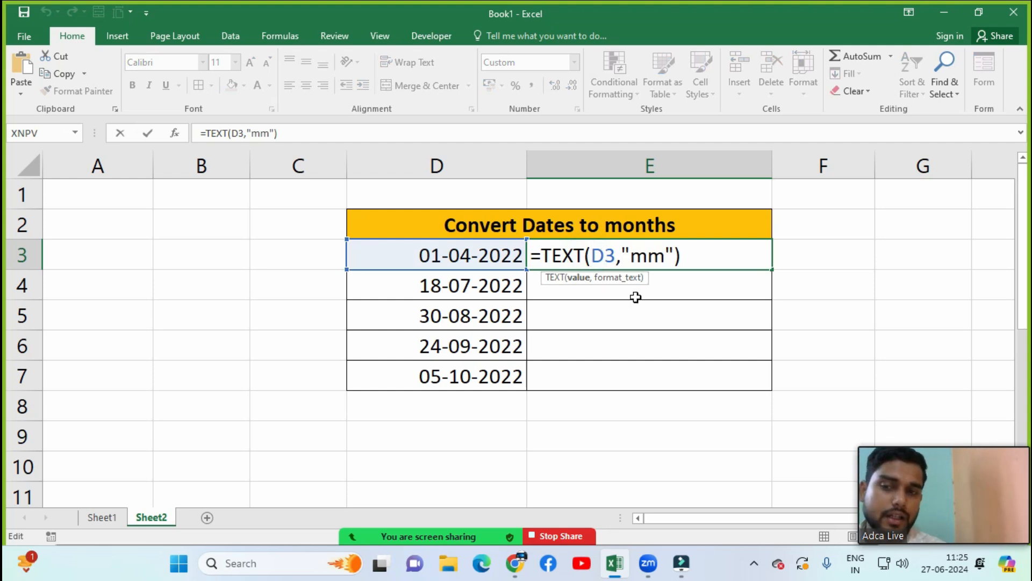
pyautogui.press('Escape')
# - Clear E3 and enter =TEXT(D3,"yyyy") to extract the four-digit year from the first date
pyautogui.press('Delete')
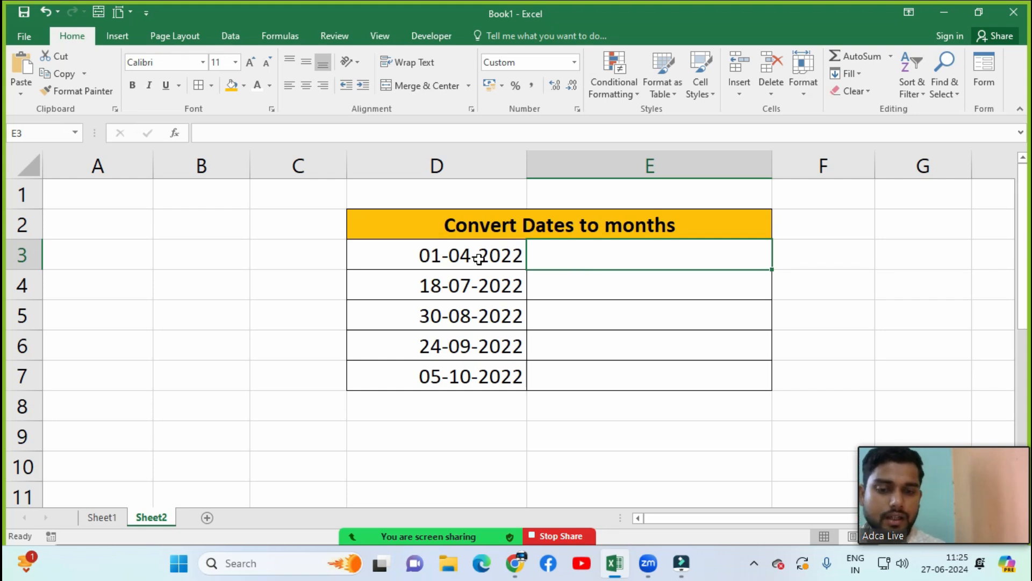
pyautogui.doubleClick(606, 255)
pyautogui.write('=text')
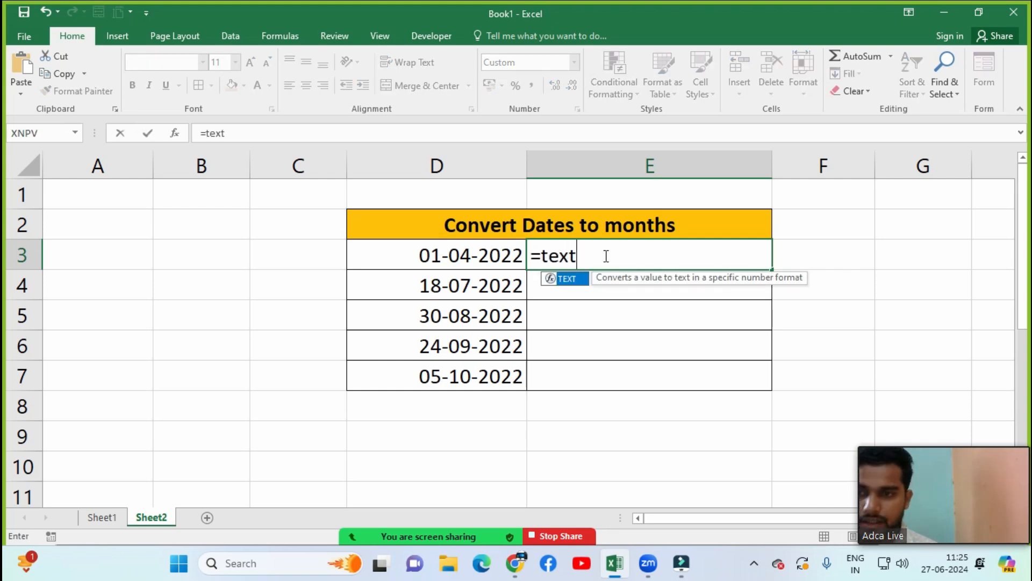
pyautogui.press('Tab')
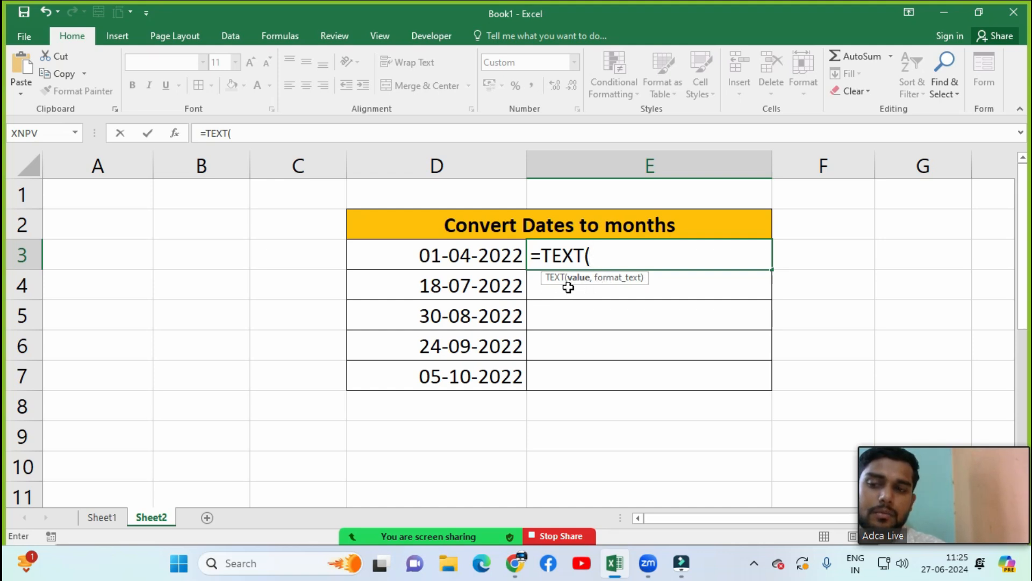
pyautogui.click(462, 259)
pyautogui.write(',')
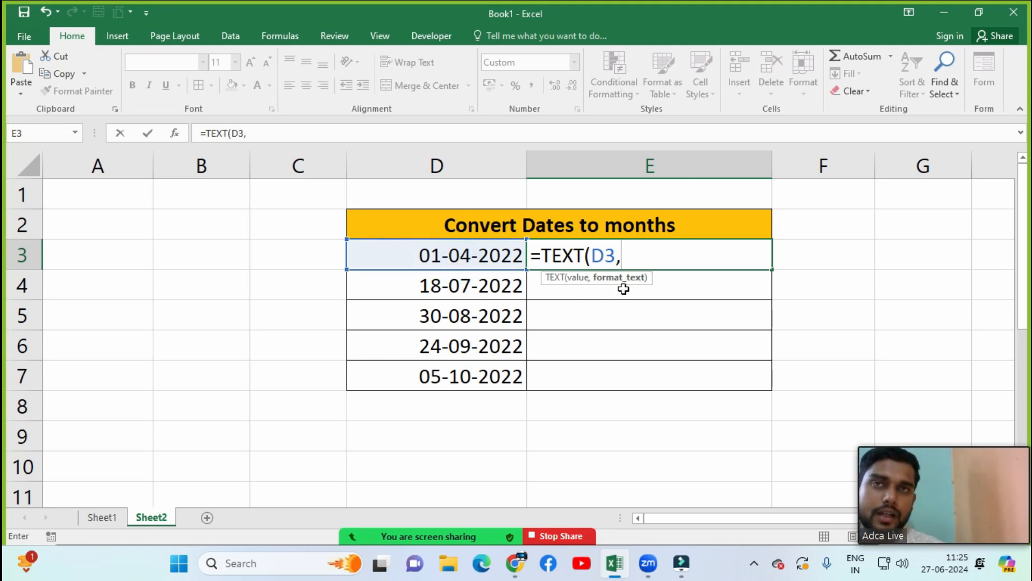
pyautogui.write('"yyyy"')
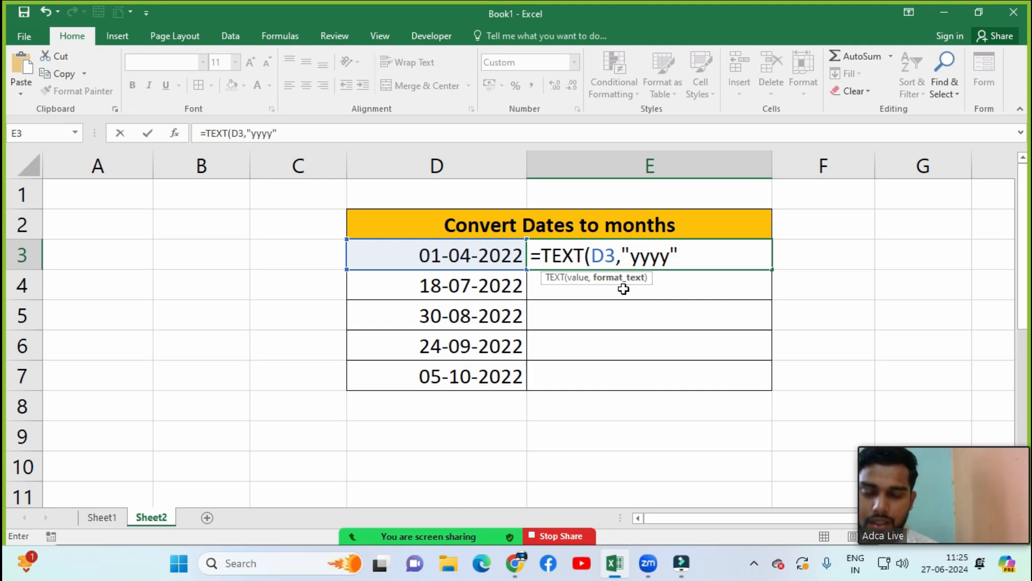
pyautogui.write(')')
pyautogui.press('Return')
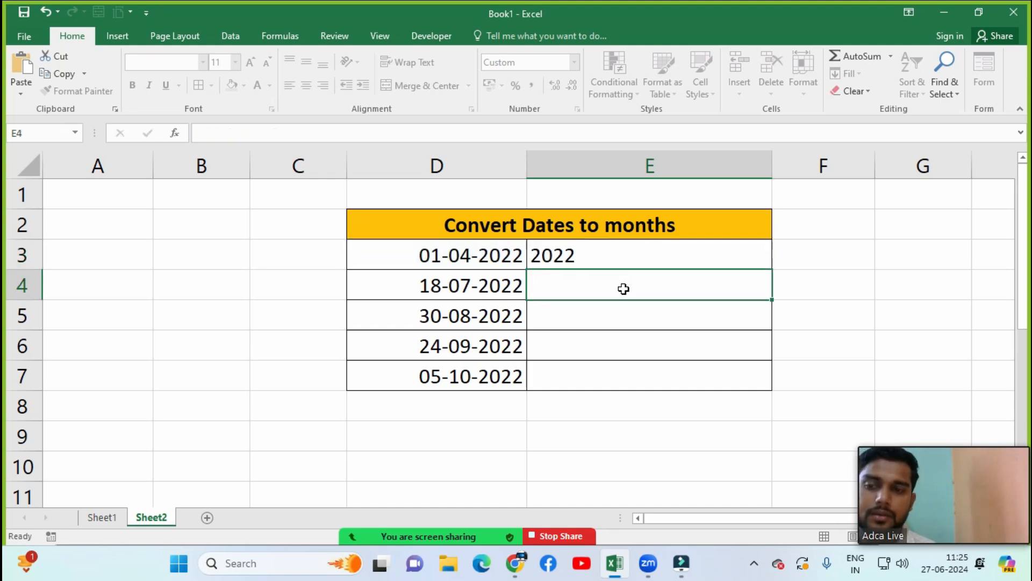
pyautogui.click(600, 263)
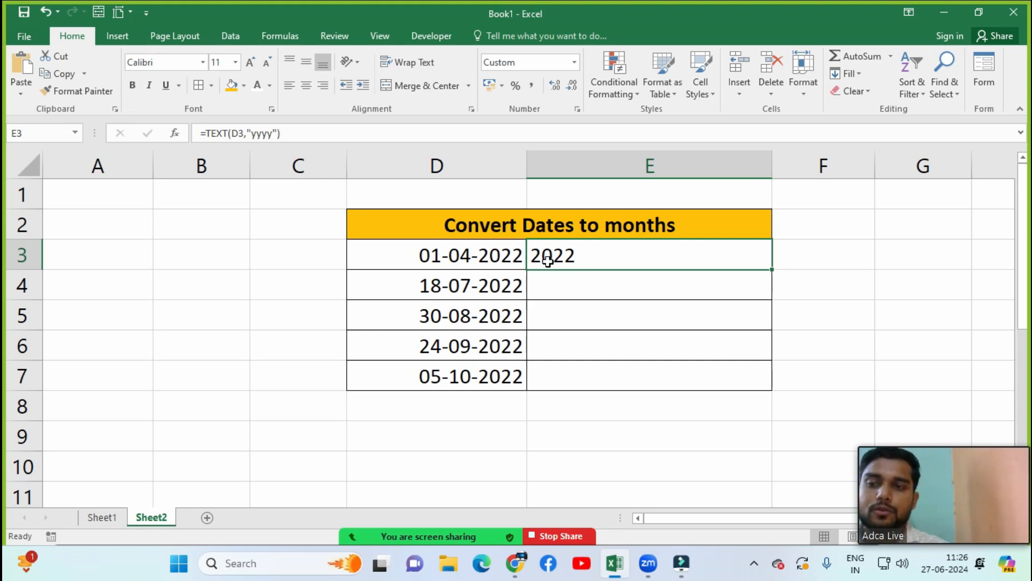
# - Shorten the format code in E3's TEXT formula to "yyy"
pyautogui.press('F2')
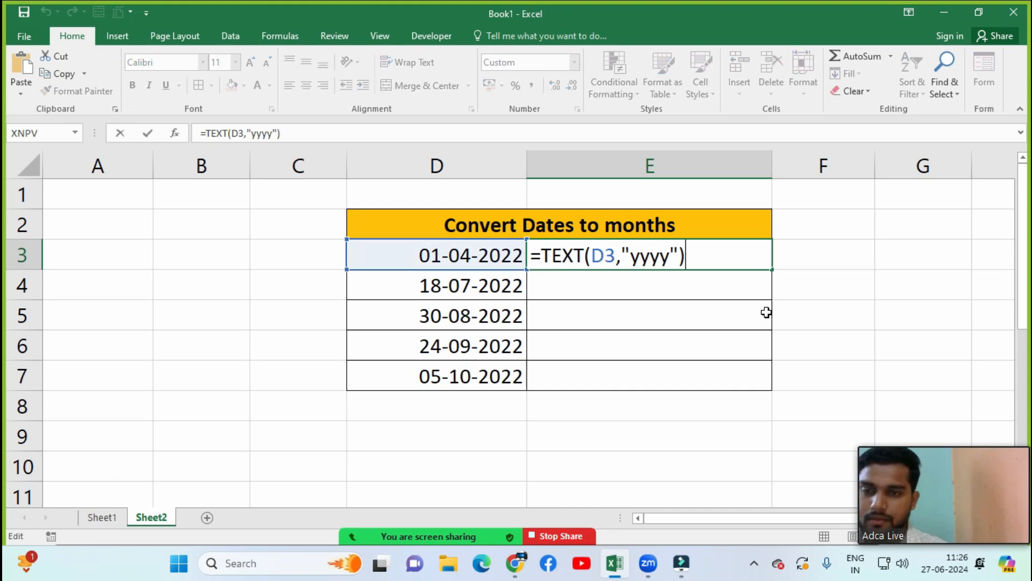
pyautogui.click(651, 257)
pyautogui.press('Delete')
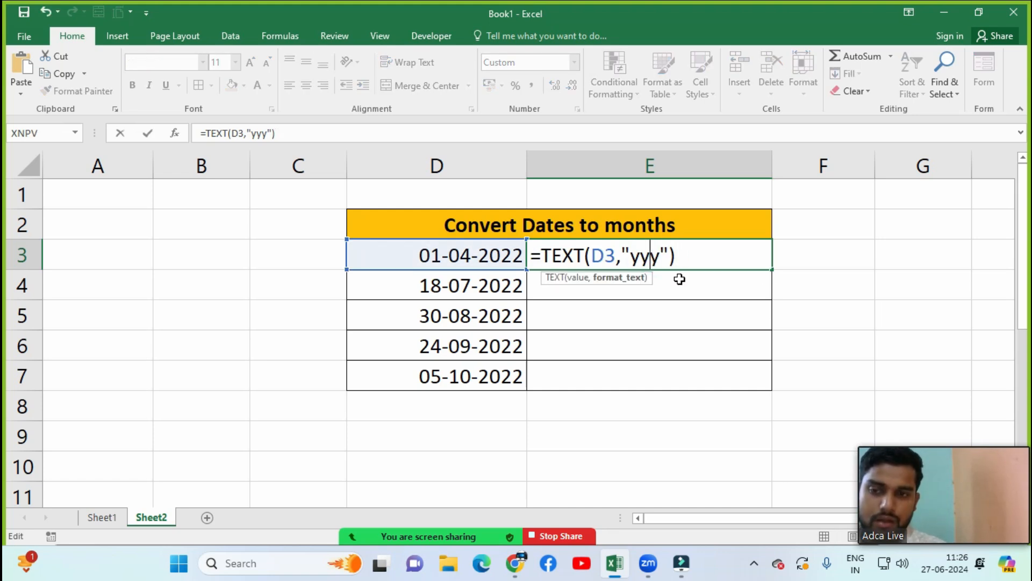
pyautogui.press('Return')
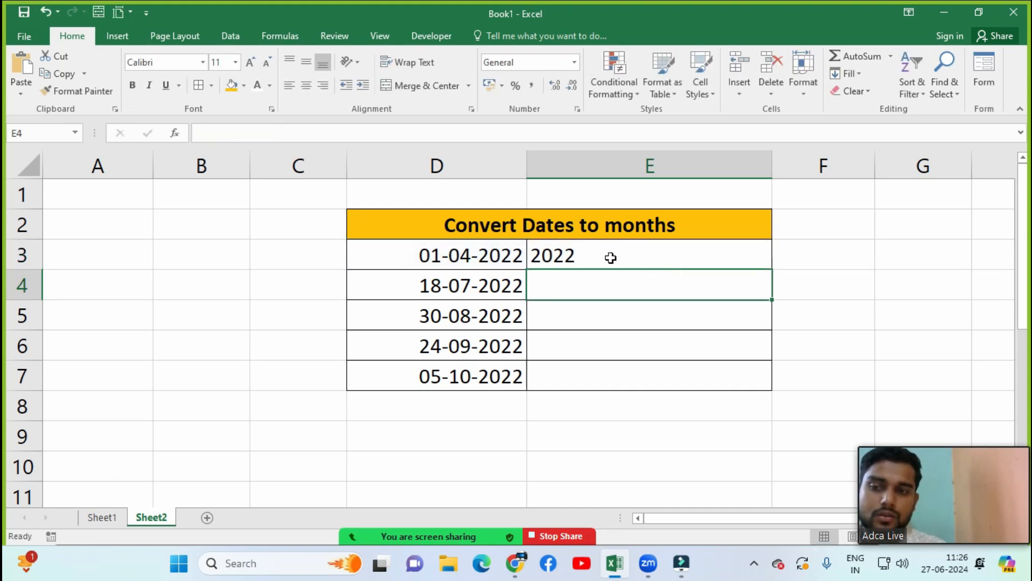
# - Shorten the format code in E3's TEXT formula to "yy" for the two-digit year
pyautogui.click(611, 258)
pyautogui.press('F2')
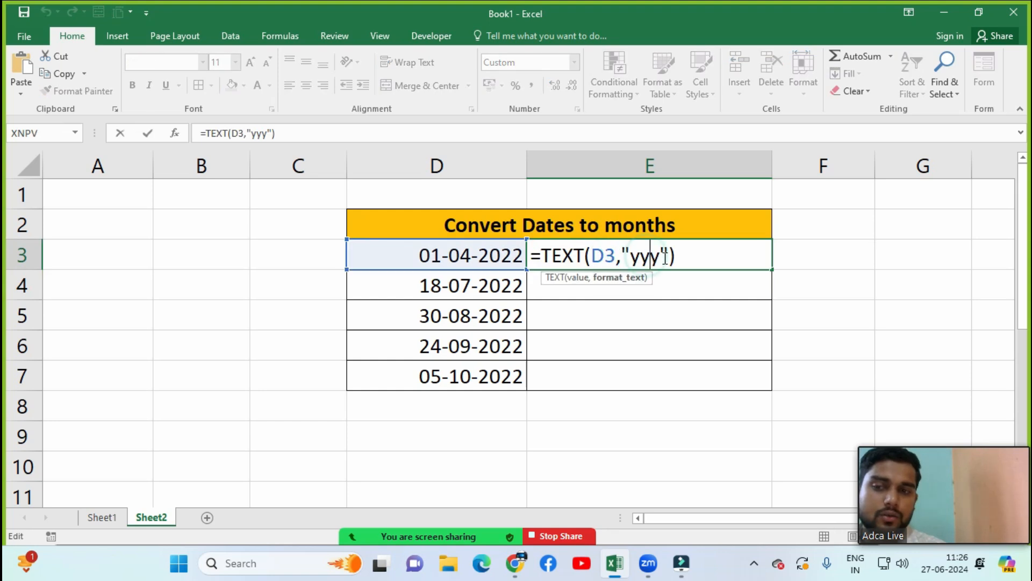
pyautogui.press('BackSpace')
pyautogui.press('Return')
pyautogui.press('Return')
pyautogui.press('Return')
pyautogui.press('Return')
pyautogui.press('Return')
pyautogui.press('Return')
pyautogui.press('Return')
pyautogui.press('Return')
pyautogui.press('Return')
pyautogui.press('Return')
pyautogui.press('Return')
pyautogui.press('Return')
pyautogui.press('Return')
pyautogui.press('Return')
pyautogui.press('Return')
pyautogui.press('Return')
pyautogui.press('Return')
pyautogui.press('Return')
pyautogui.press('Return')
pyautogui.press('Return')
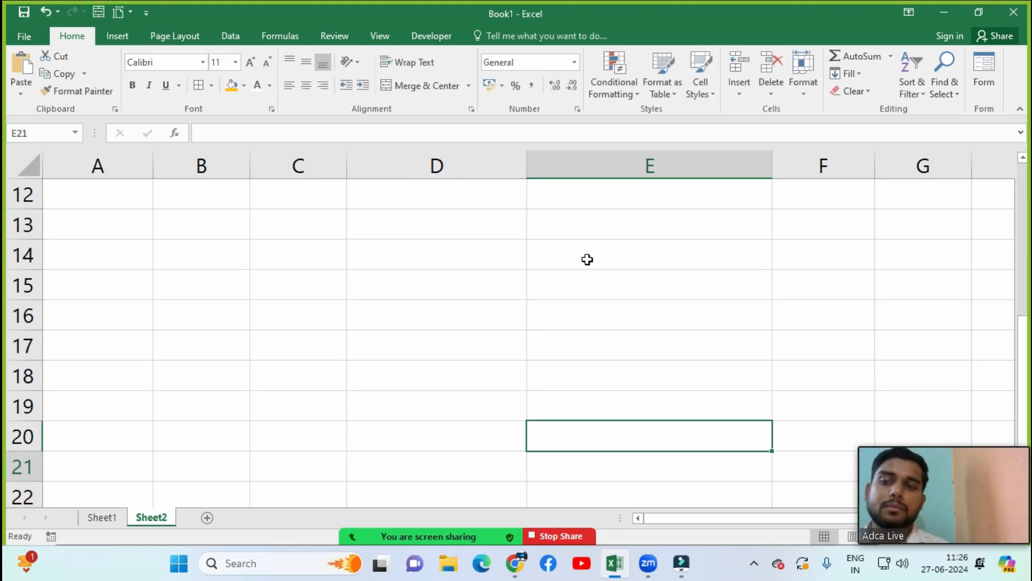
pyautogui.press('Return')
pyautogui.press('Return')
pyautogui.press('Return')
pyautogui.press('Return')
pyautogui.press('Return')
pyautogui.press('Return')
pyautogui.press('Return')
pyautogui.press('Return')
pyautogui.press('Return')
pyautogui.press('Return')
pyautogui.press('Return')
pyautogui.press('Return')
pyautogui.press('Return')
pyautogui.press('Return')
pyautogui.press('Return')
pyautogui.press('Return')
pyautogui.press('Return')
pyautogui.press('Return')
pyautogui.press('Return')
pyautogui.press('Return')
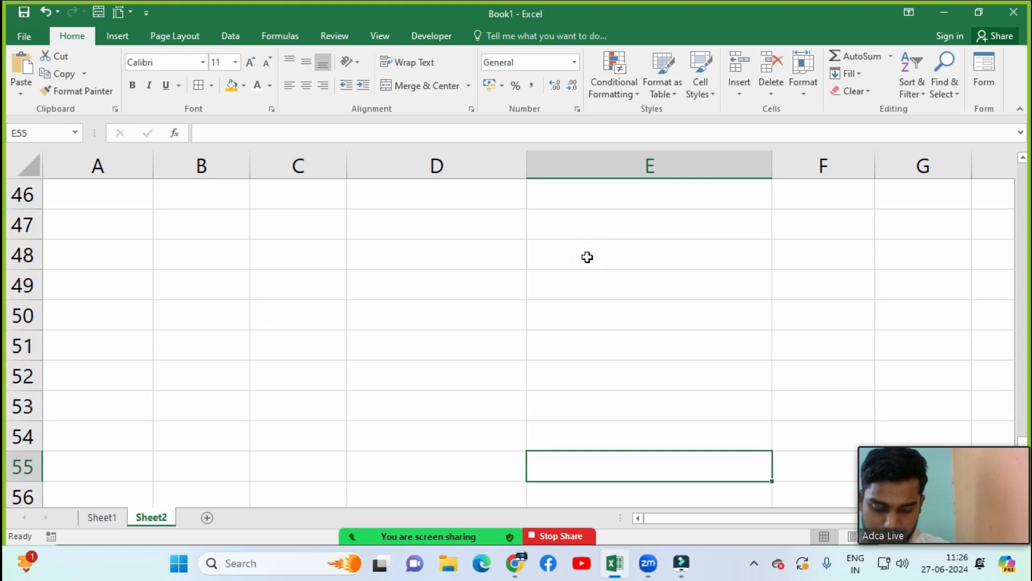
pyautogui.hotkey('ctrl', 'Up')
pyautogui.hotkey('ctrl', 'Up')
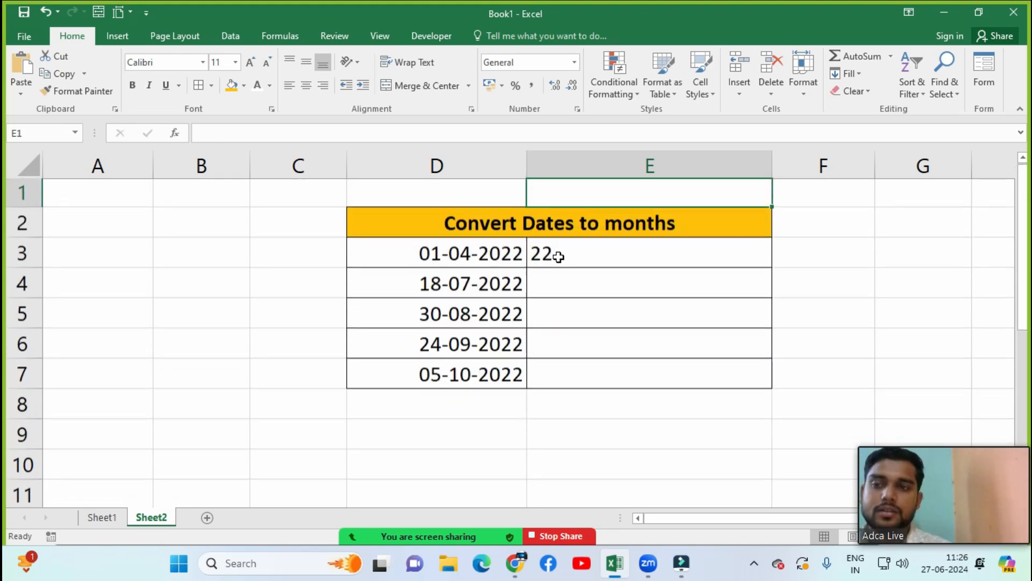
# - Review the two-digit year formula in E3 and leave it as it is
pyautogui.click(569, 259)
pyautogui.doubleClick(570, 259)
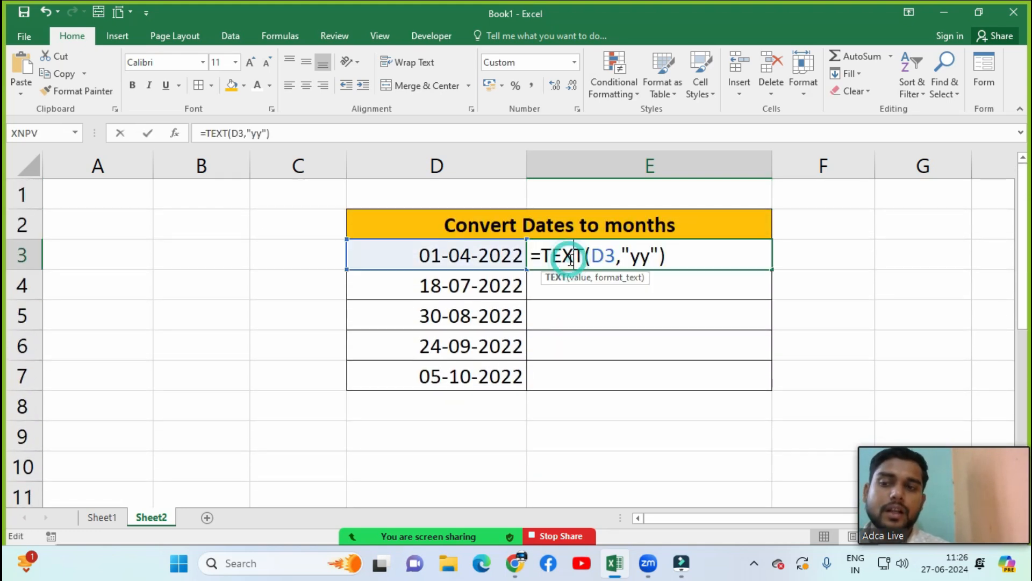
pyautogui.click(593, 290)
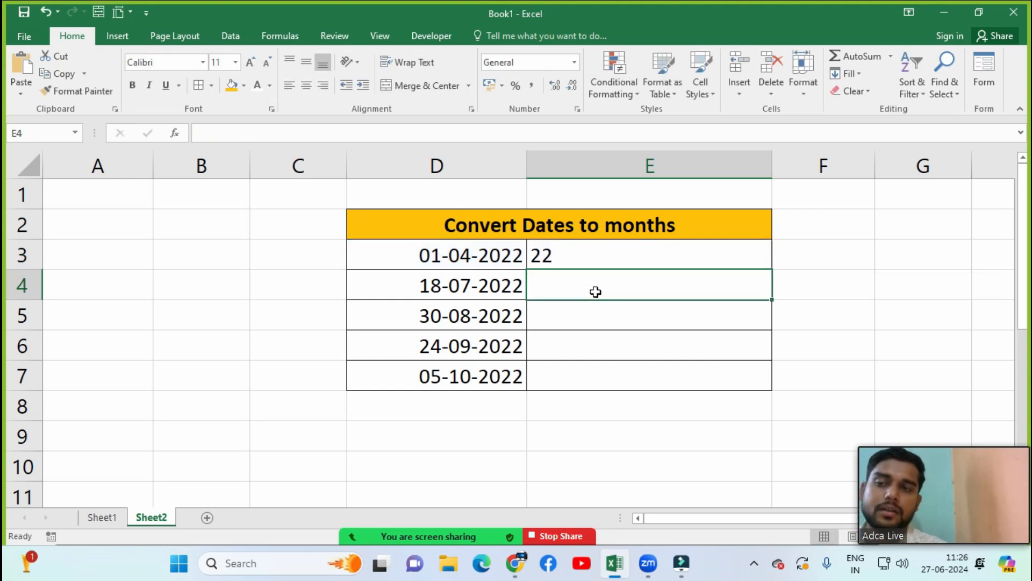